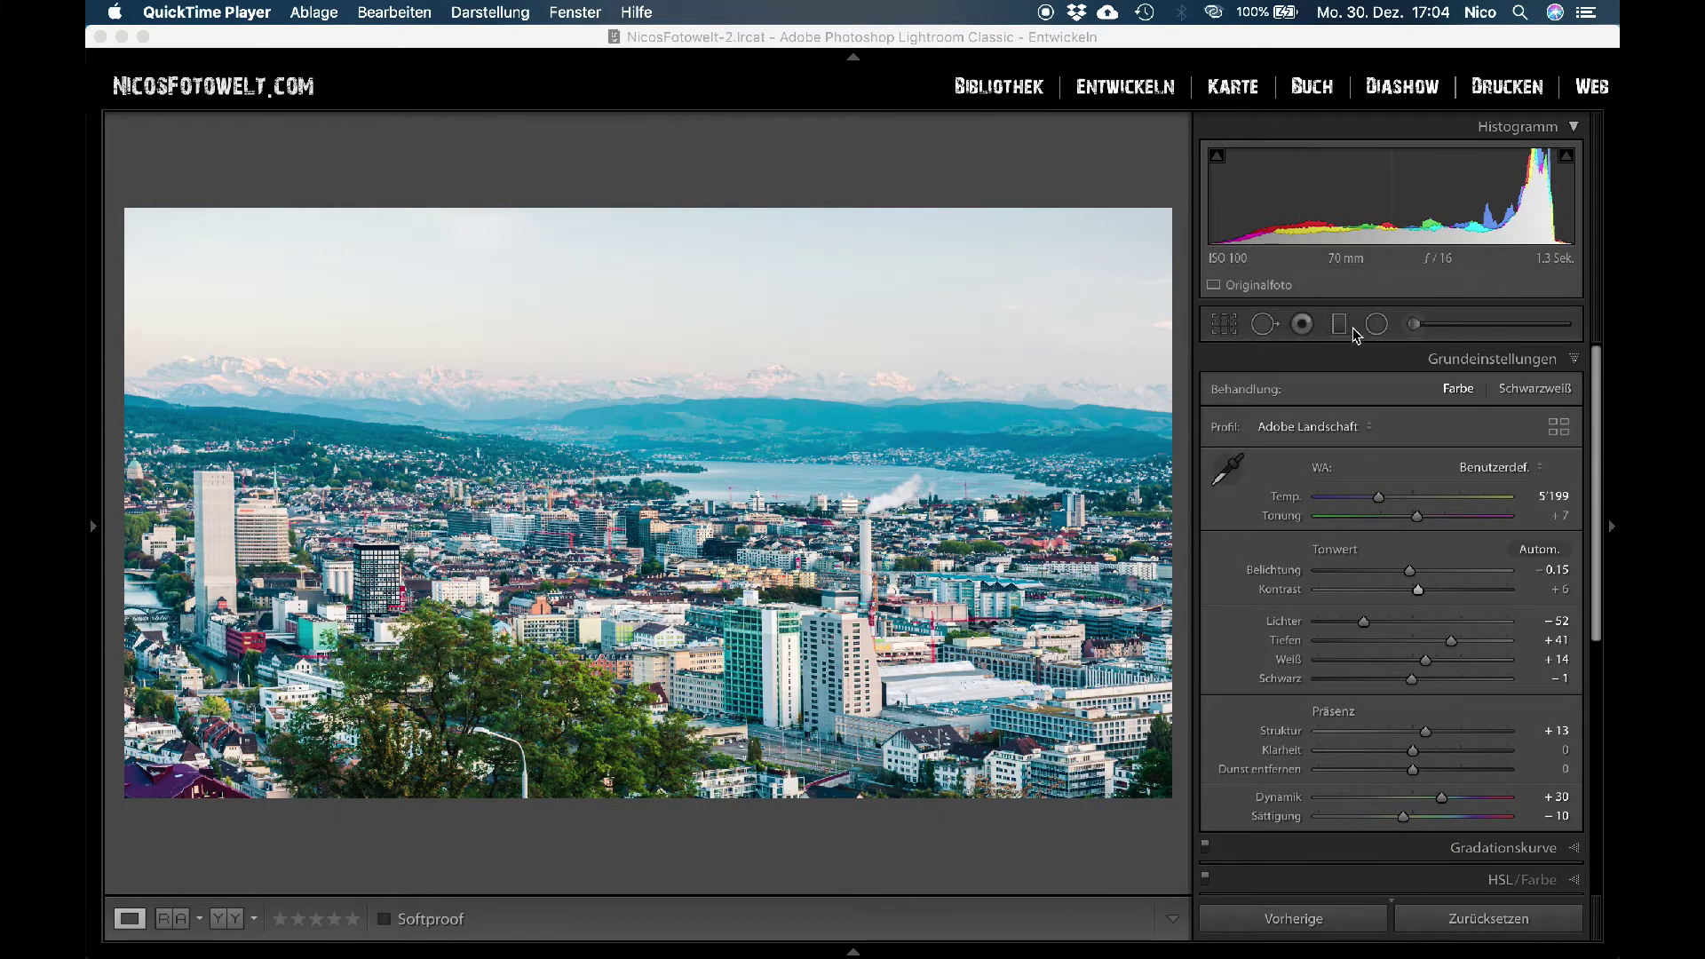
# Draw a graduated filter from the top of the sky past the mountains, then shift it lower.
pyautogui.click(1341, 325)
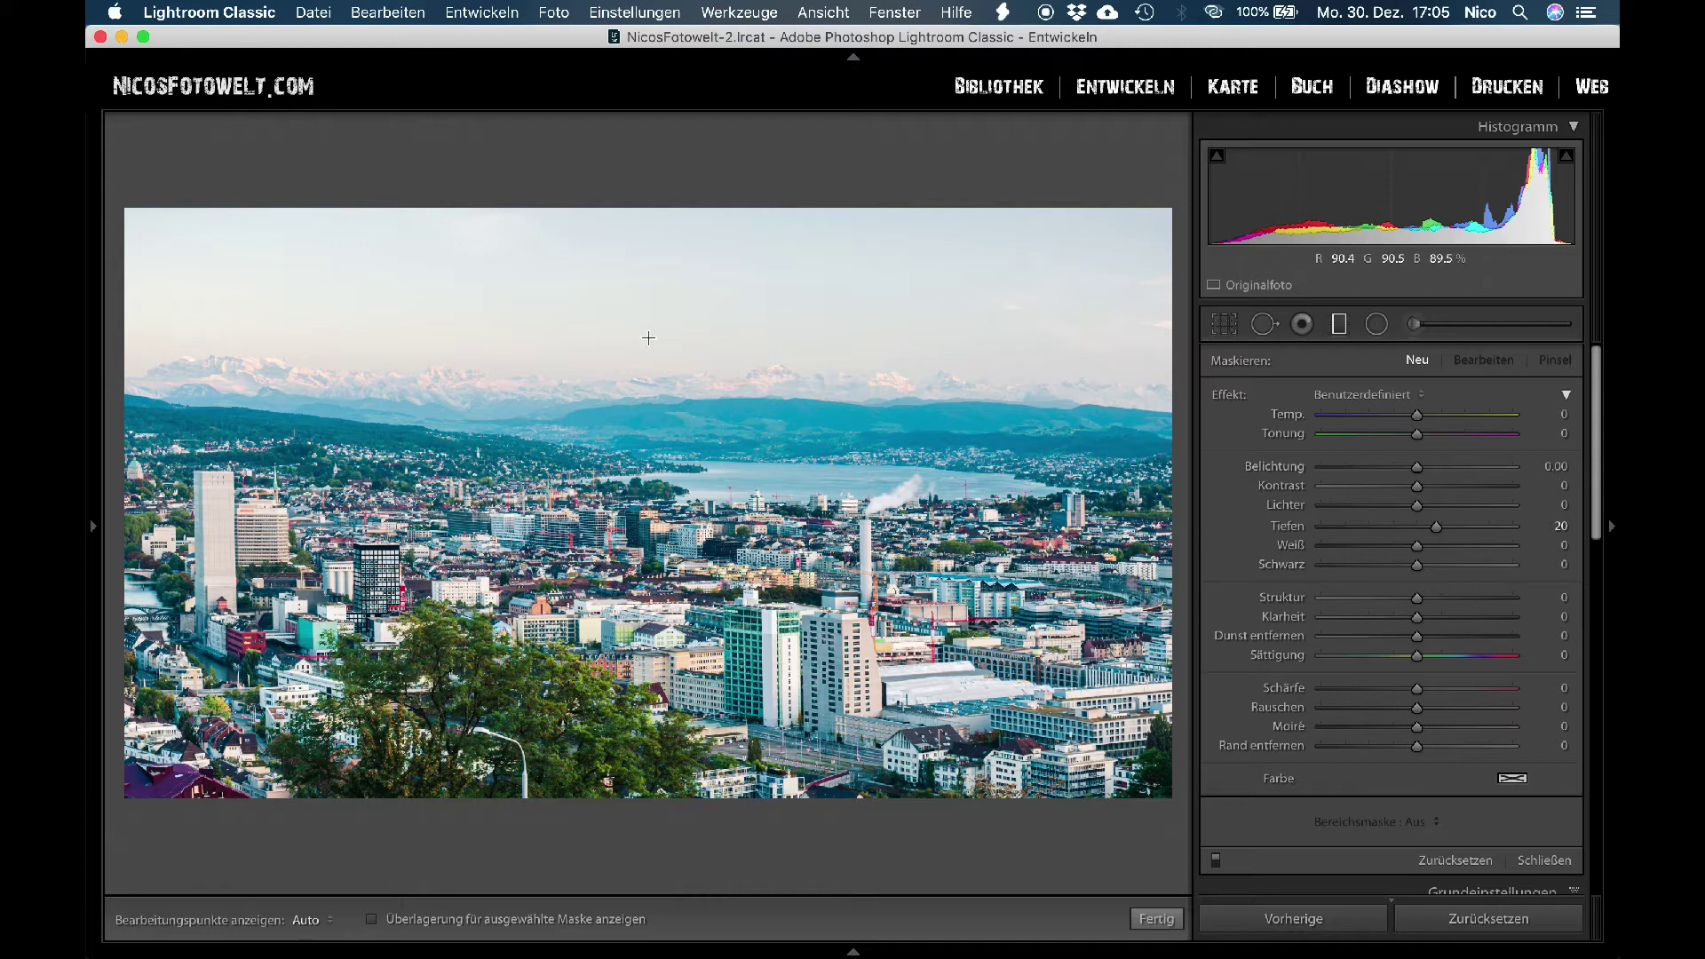
pyautogui.moveTo(673, 307); pyautogui.dragTo(676, 518)
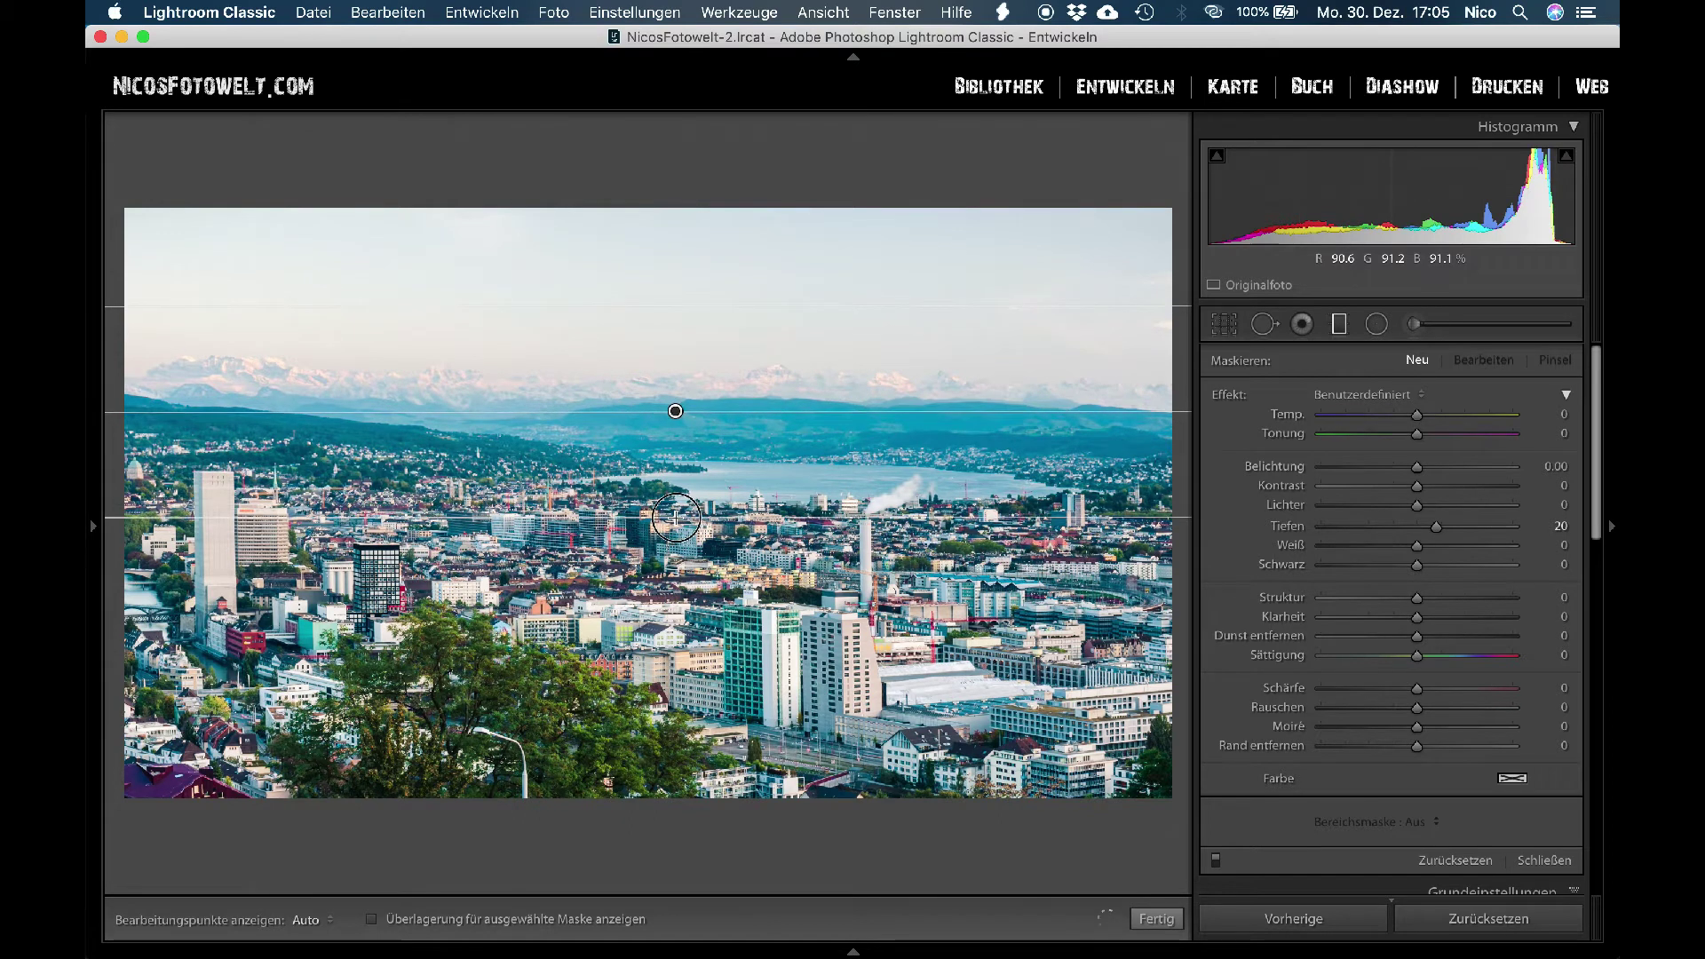
pyautogui.moveTo(676, 411); pyautogui.dragTo(679, 517)
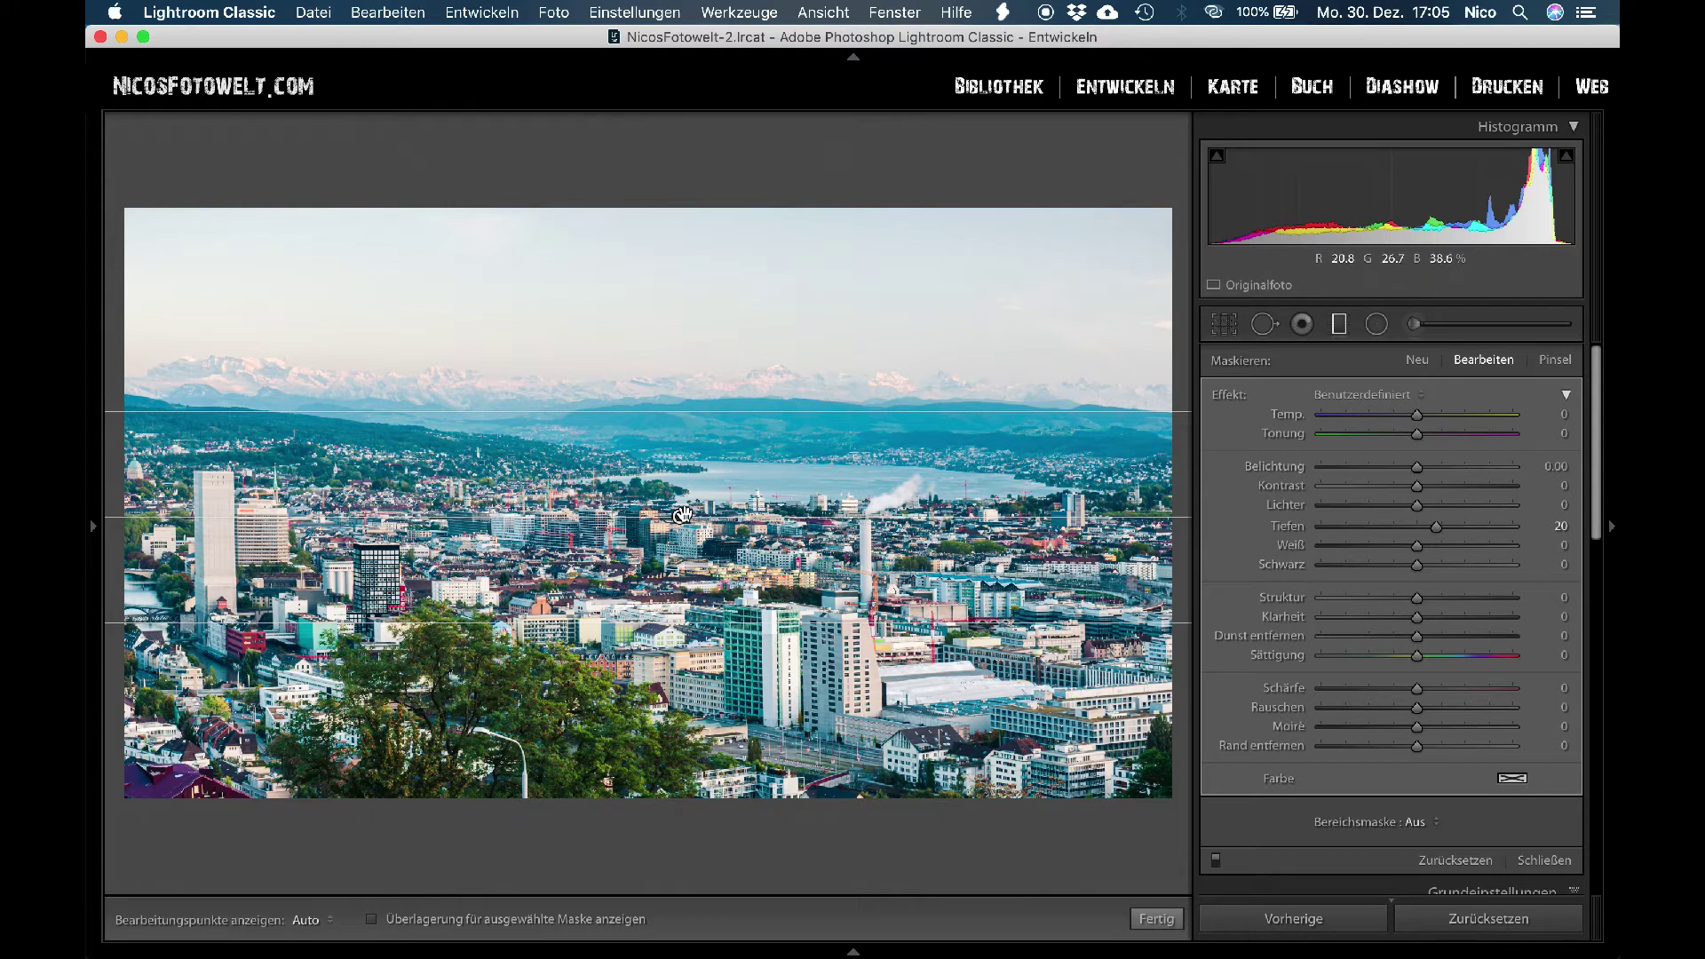
# Preview the graduated filter's coverage by toggling its mask overlay on and off.
pyautogui.press('o')
pyautogui.click(371, 920)
pyautogui.click(372, 920)
pyautogui.press('o')
pyautogui.press('o')
# Darken the filtered sky's exposure to about −0.23 and move the filter slightly higher.
pyautogui.click(1418, 468)
pyautogui.moveTo(1419, 473); pyautogui.dragTo(1414, 474)
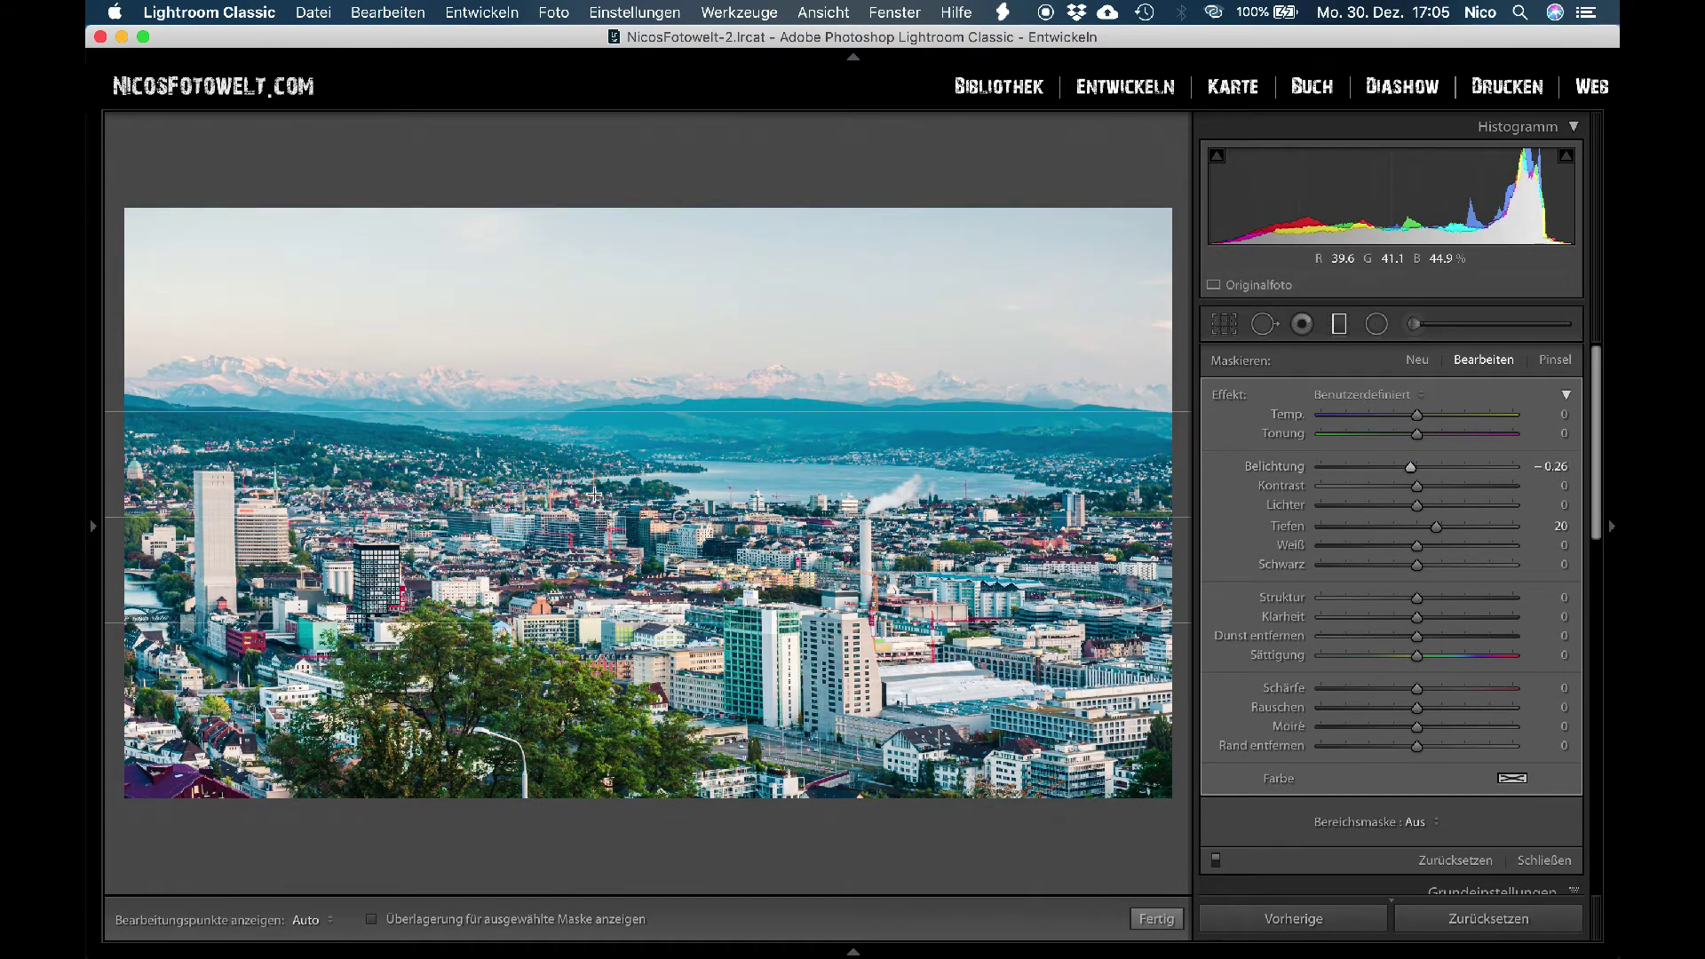
pyautogui.click(677, 441)
pyautogui.moveTo(678, 441); pyautogui.dragTo(673, 420)
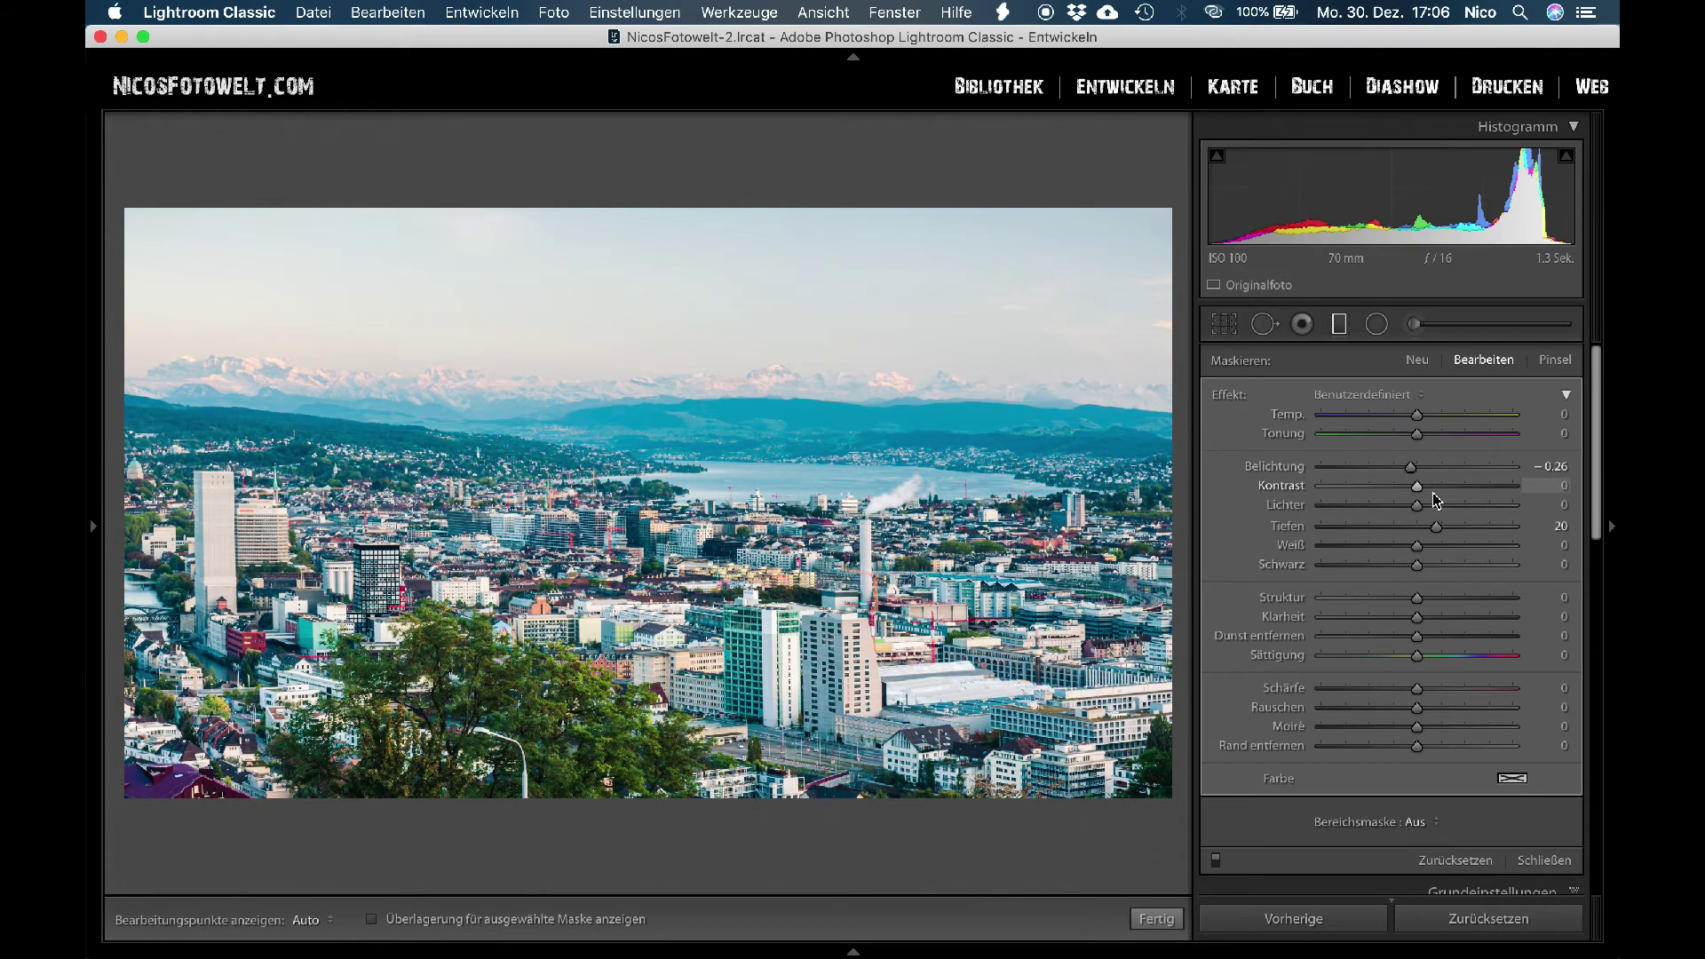
# Set filter temperature −17, whites 14, structure 10, saturation 21 and contrast 8.
pyautogui.click(1418, 416)
pyautogui.moveTo(1418, 417); pyautogui.dragTo(1401, 419)
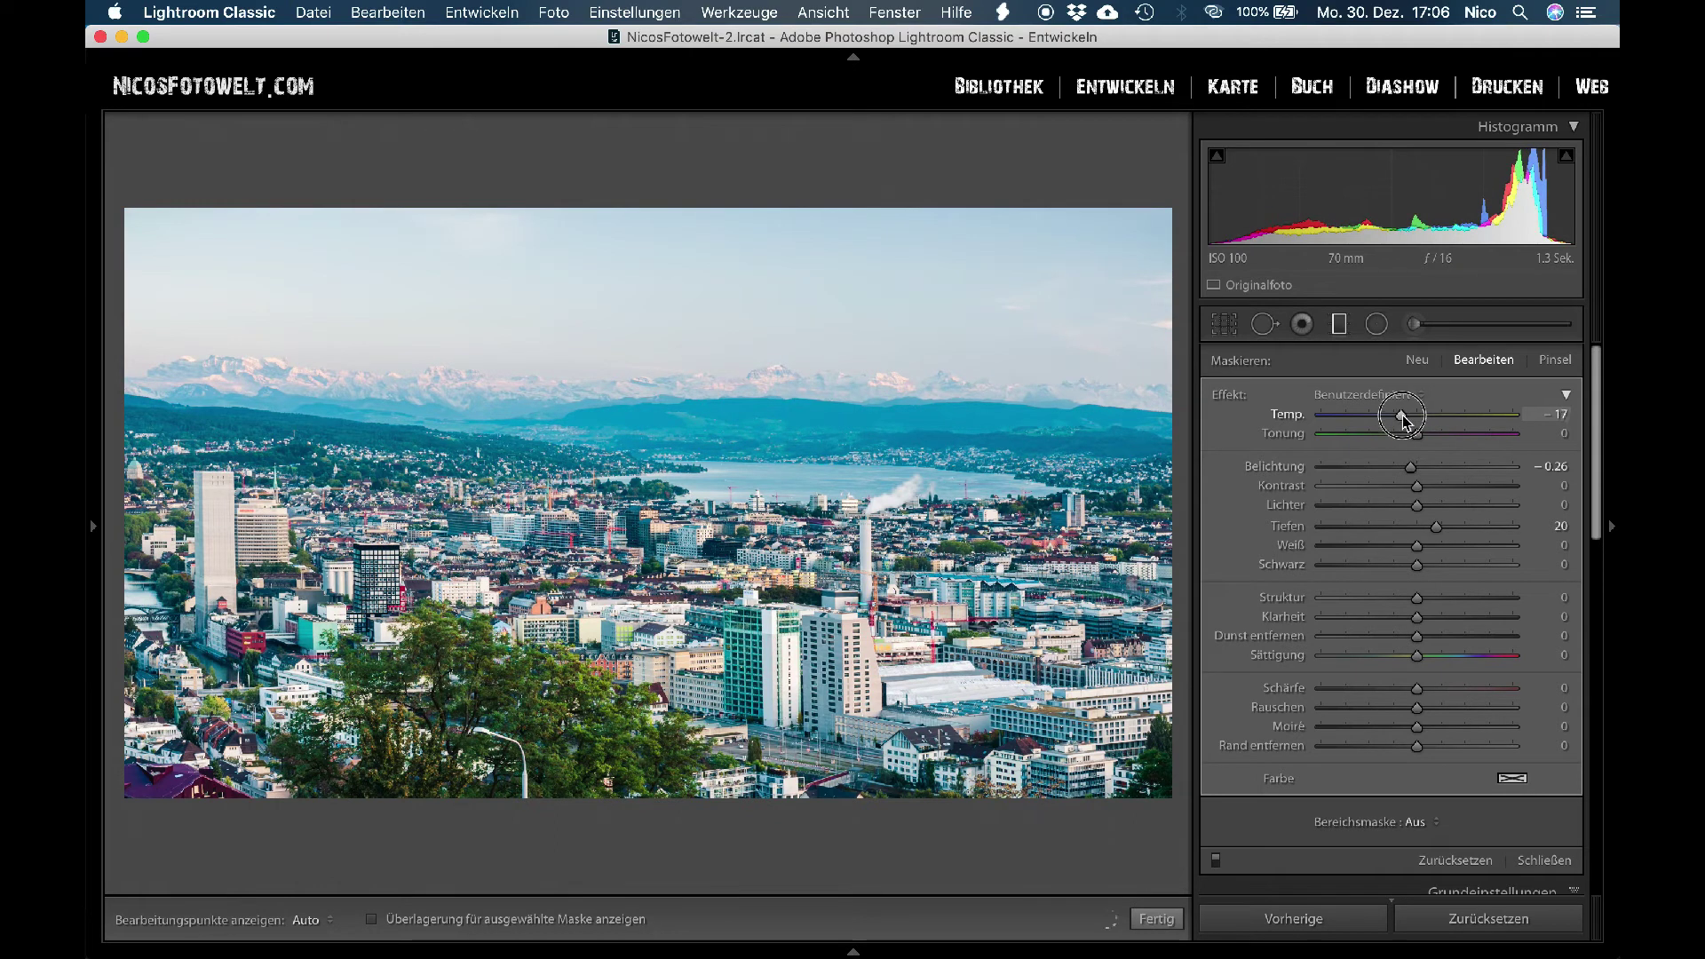
pyautogui.moveTo(1417, 546)
pyautogui.mouseDown()
pyautogui.moveTo(1437, 553)
pyautogui.moveTo(1427, 598)
pyautogui.mouseUp()
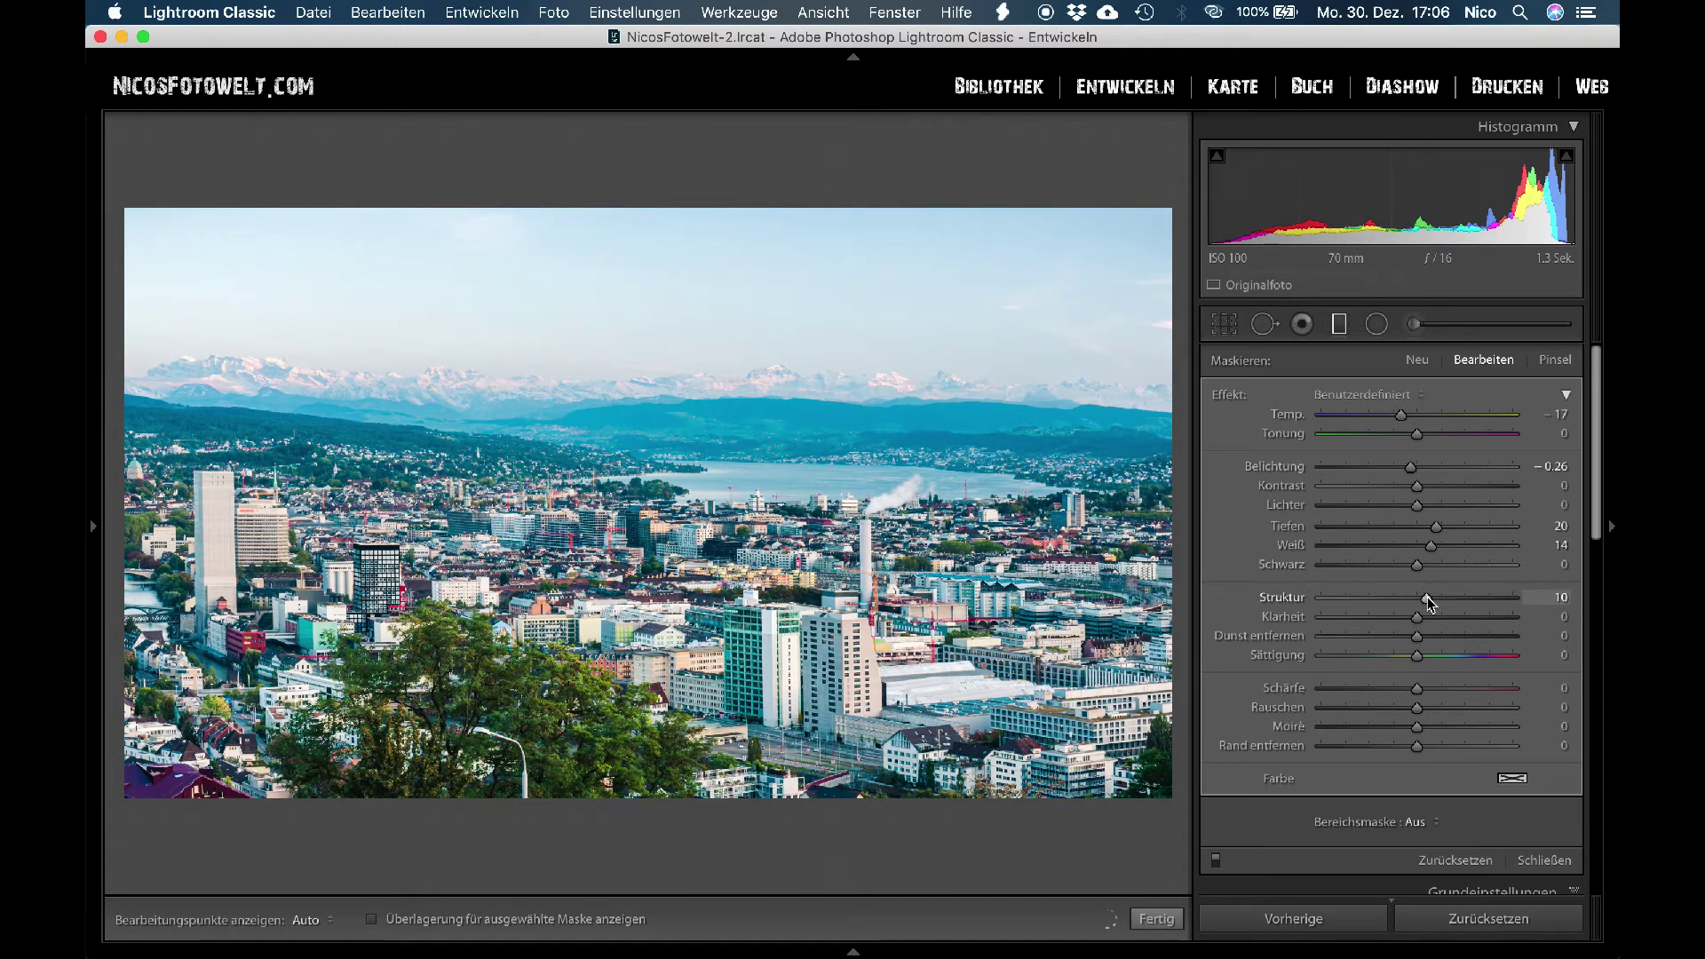
pyautogui.moveTo(1418, 655)
pyautogui.mouseDown()
pyautogui.moveTo(1441, 658)
pyautogui.moveTo(1395, 697)
pyautogui.mouseUp()
pyautogui.moveTo(1417, 486); pyautogui.dragTo(1425, 485)
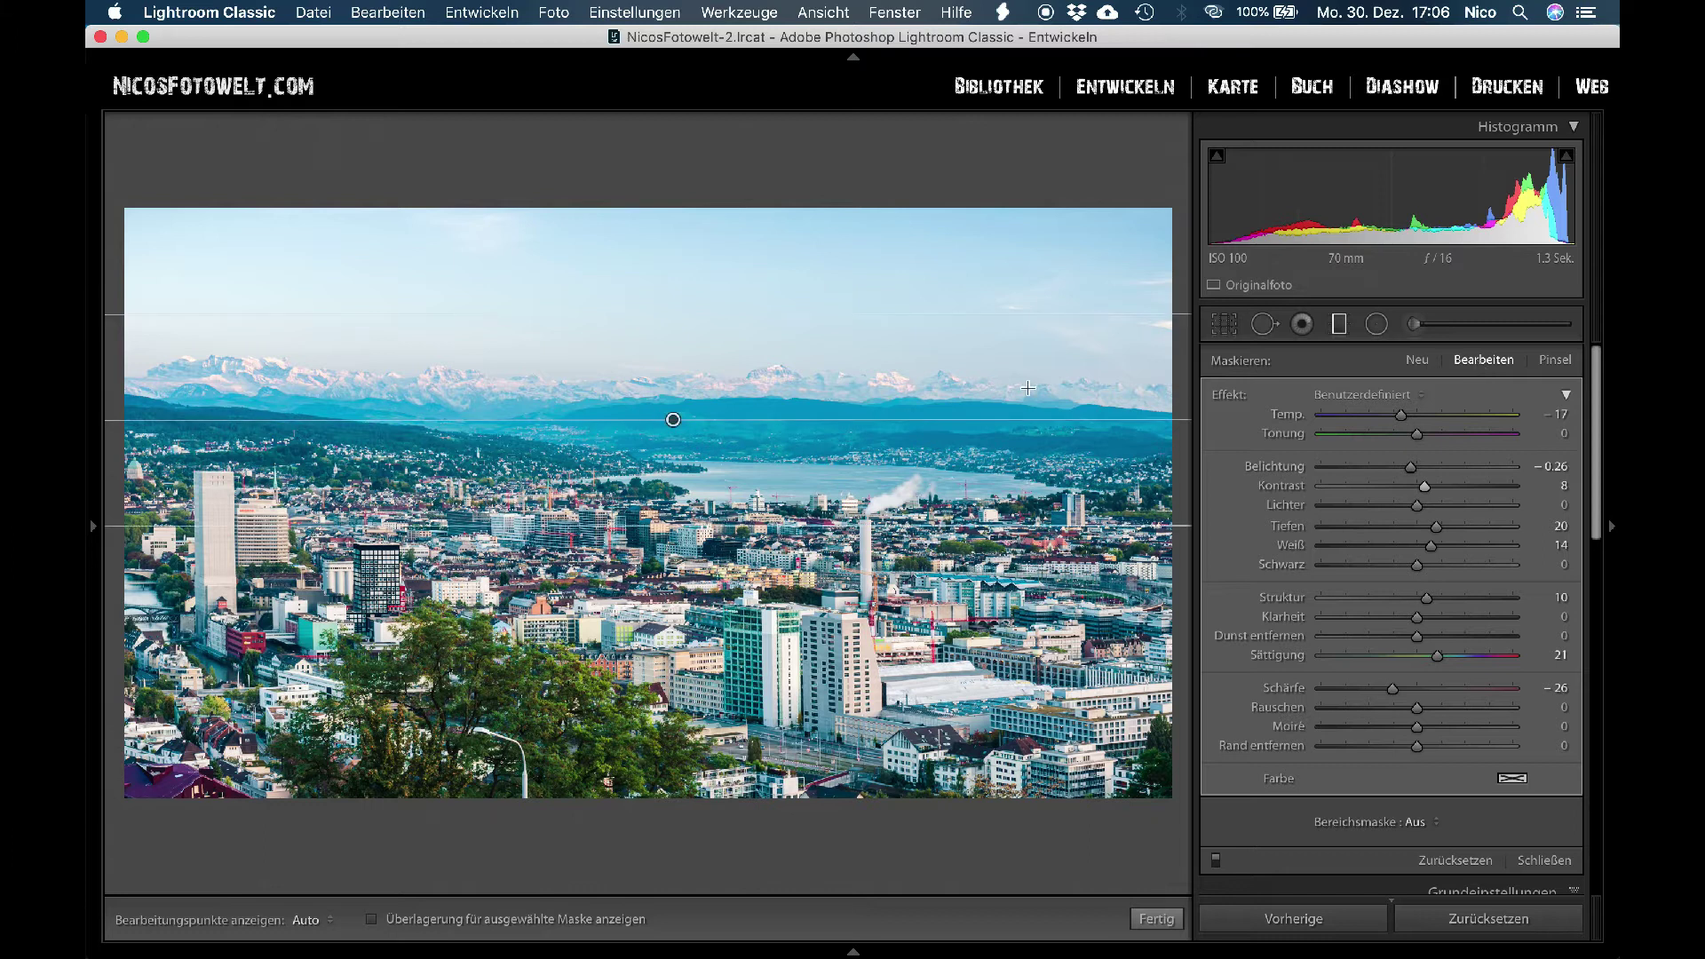
# Show the sky filter's red mask overlay and switch to the Pinsel brush settings.
pyautogui.moveTo(674, 421)
pyautogui.click(371, 920)
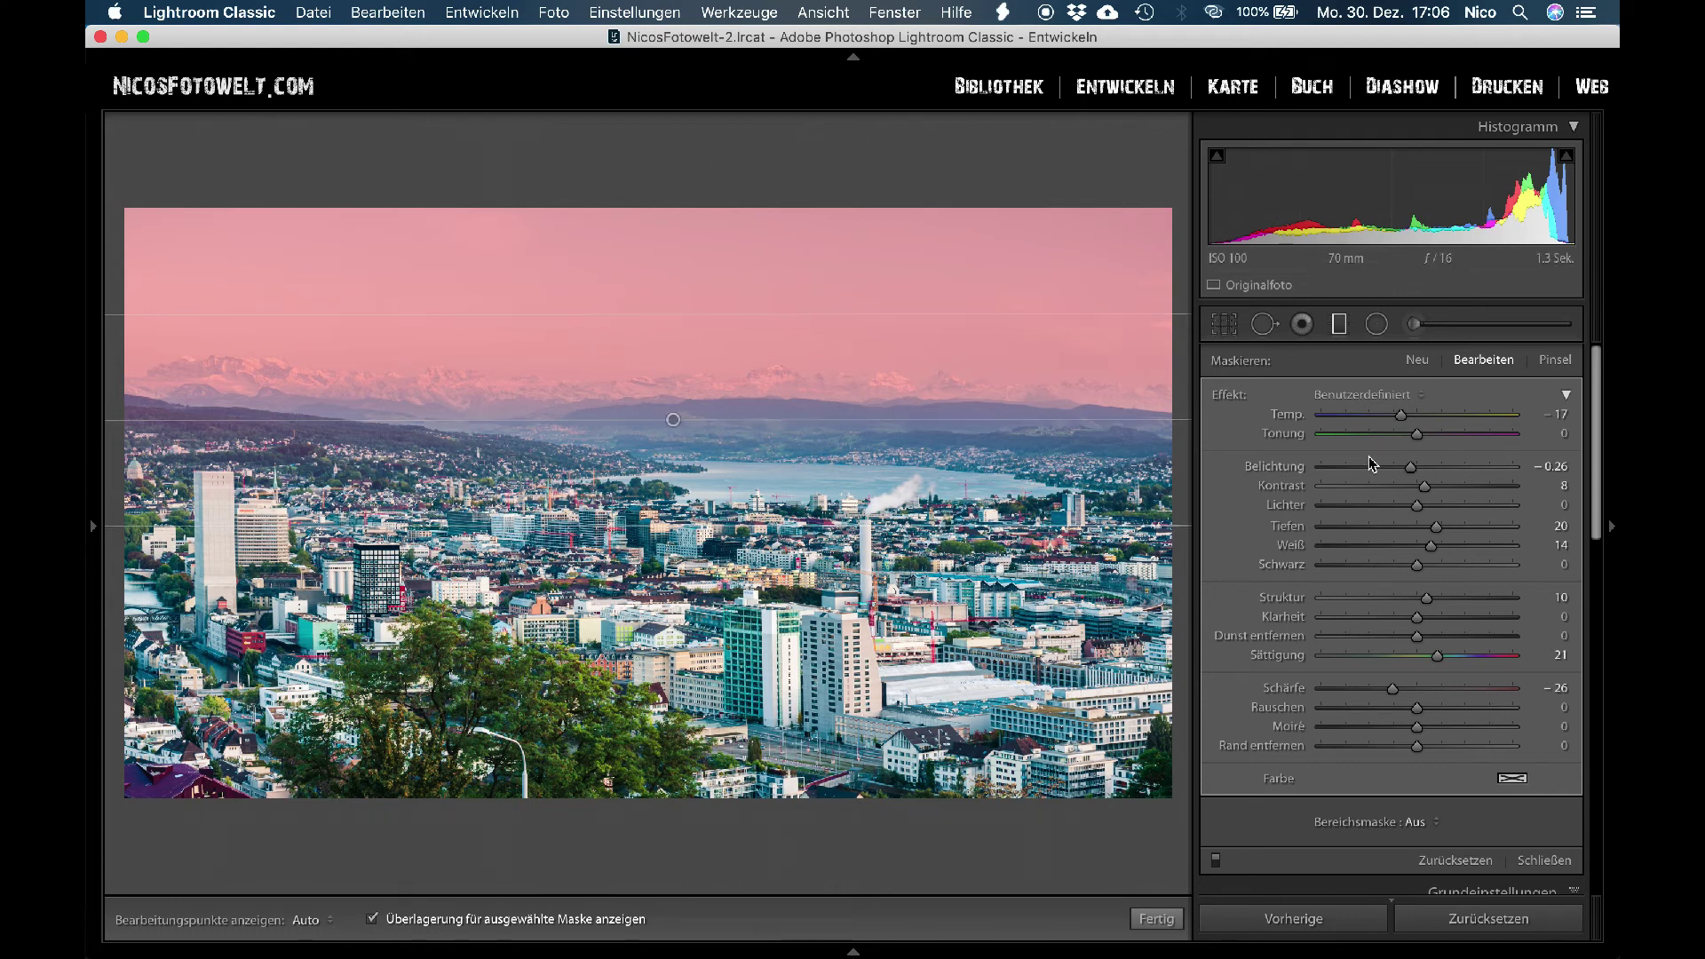
pyautogui.click(1566, 362)
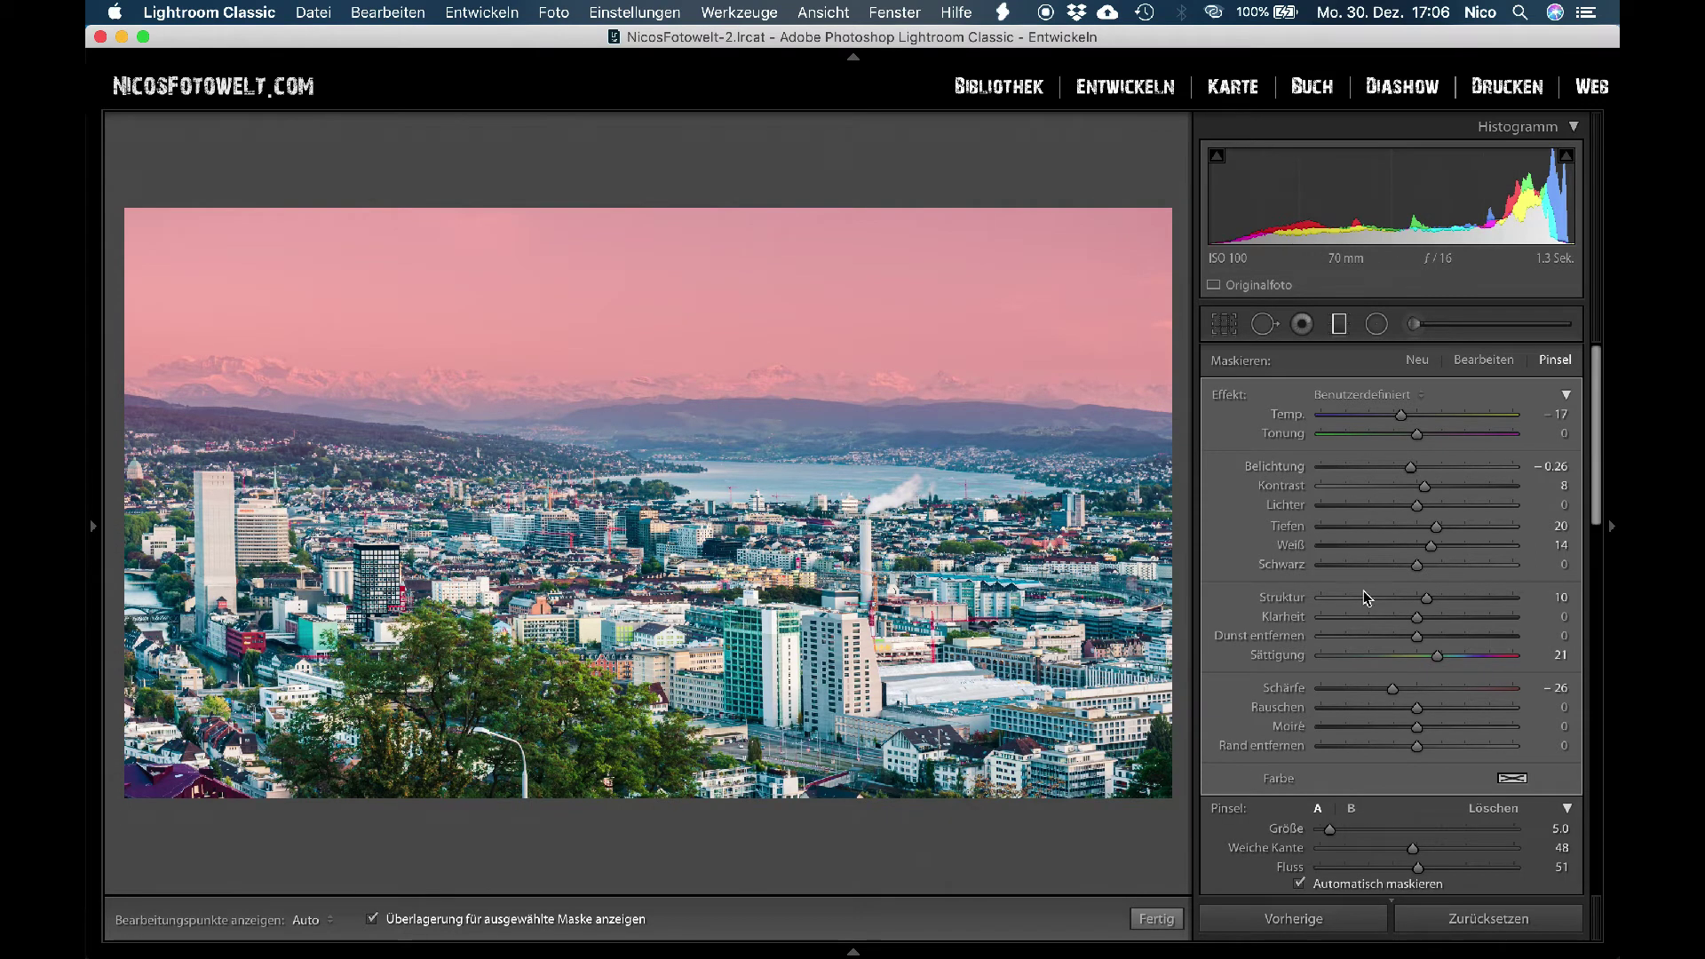
pyautogui.scroll(-1, 1344, 607)
pyautogui.scroll(-4, 1345, 607)
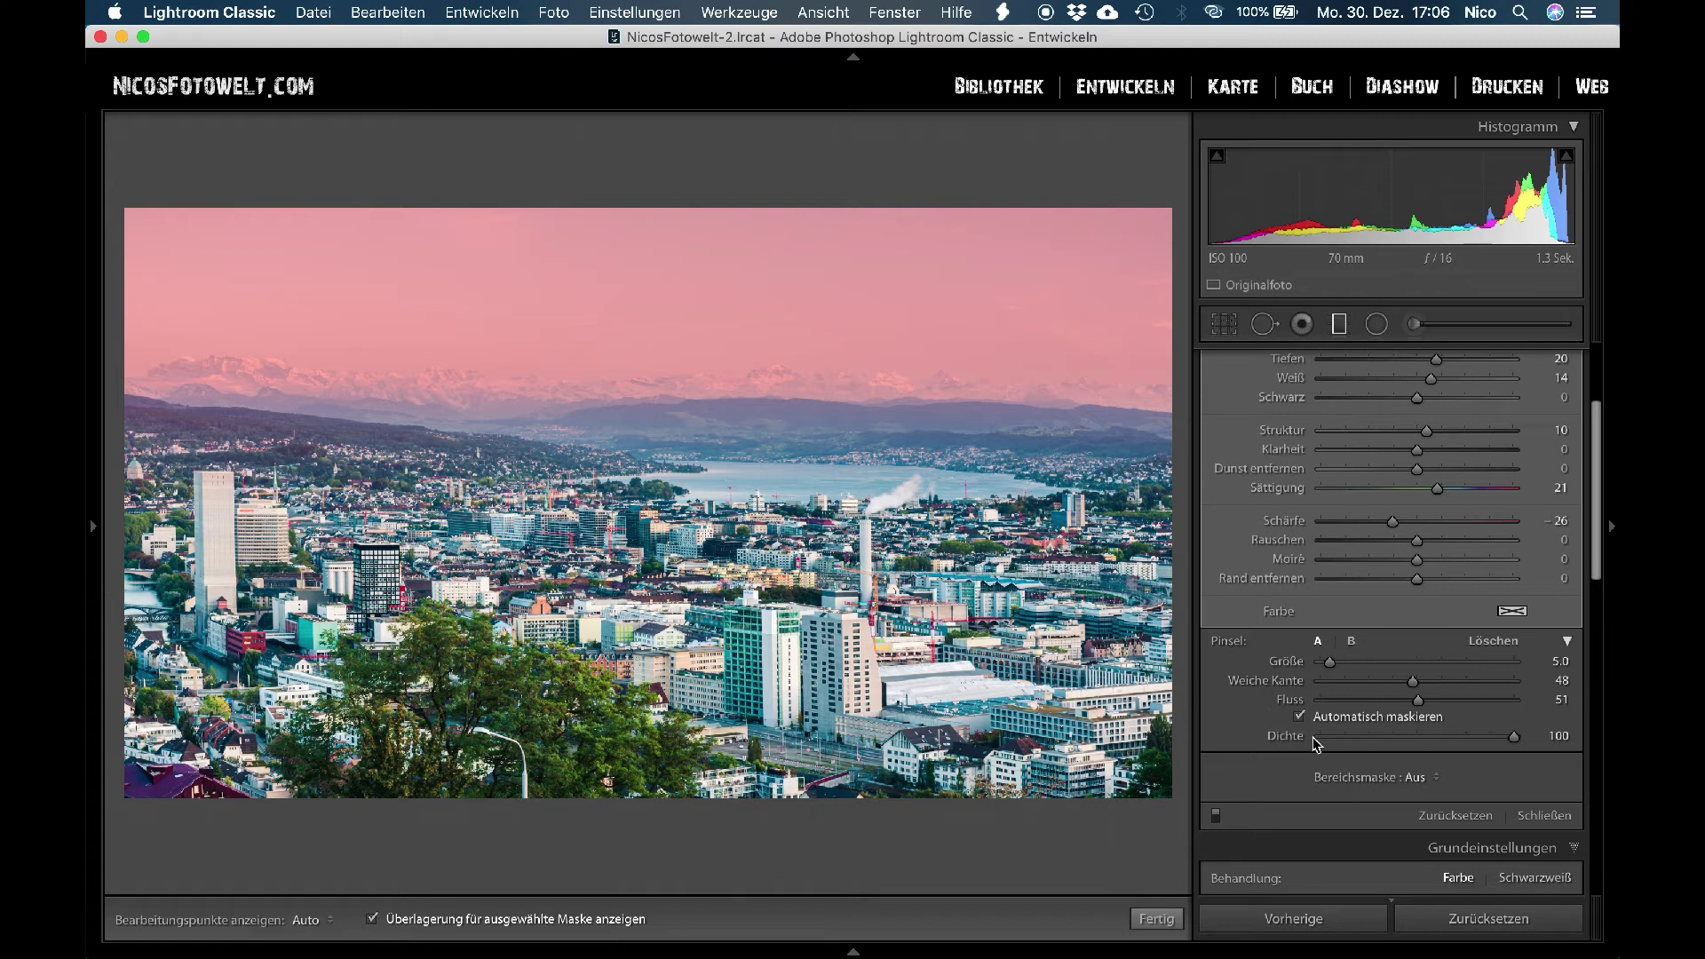
# Toggle the mask brush between erase and paint while hiding and showing the filter pins.
pyautogui.press('alt')
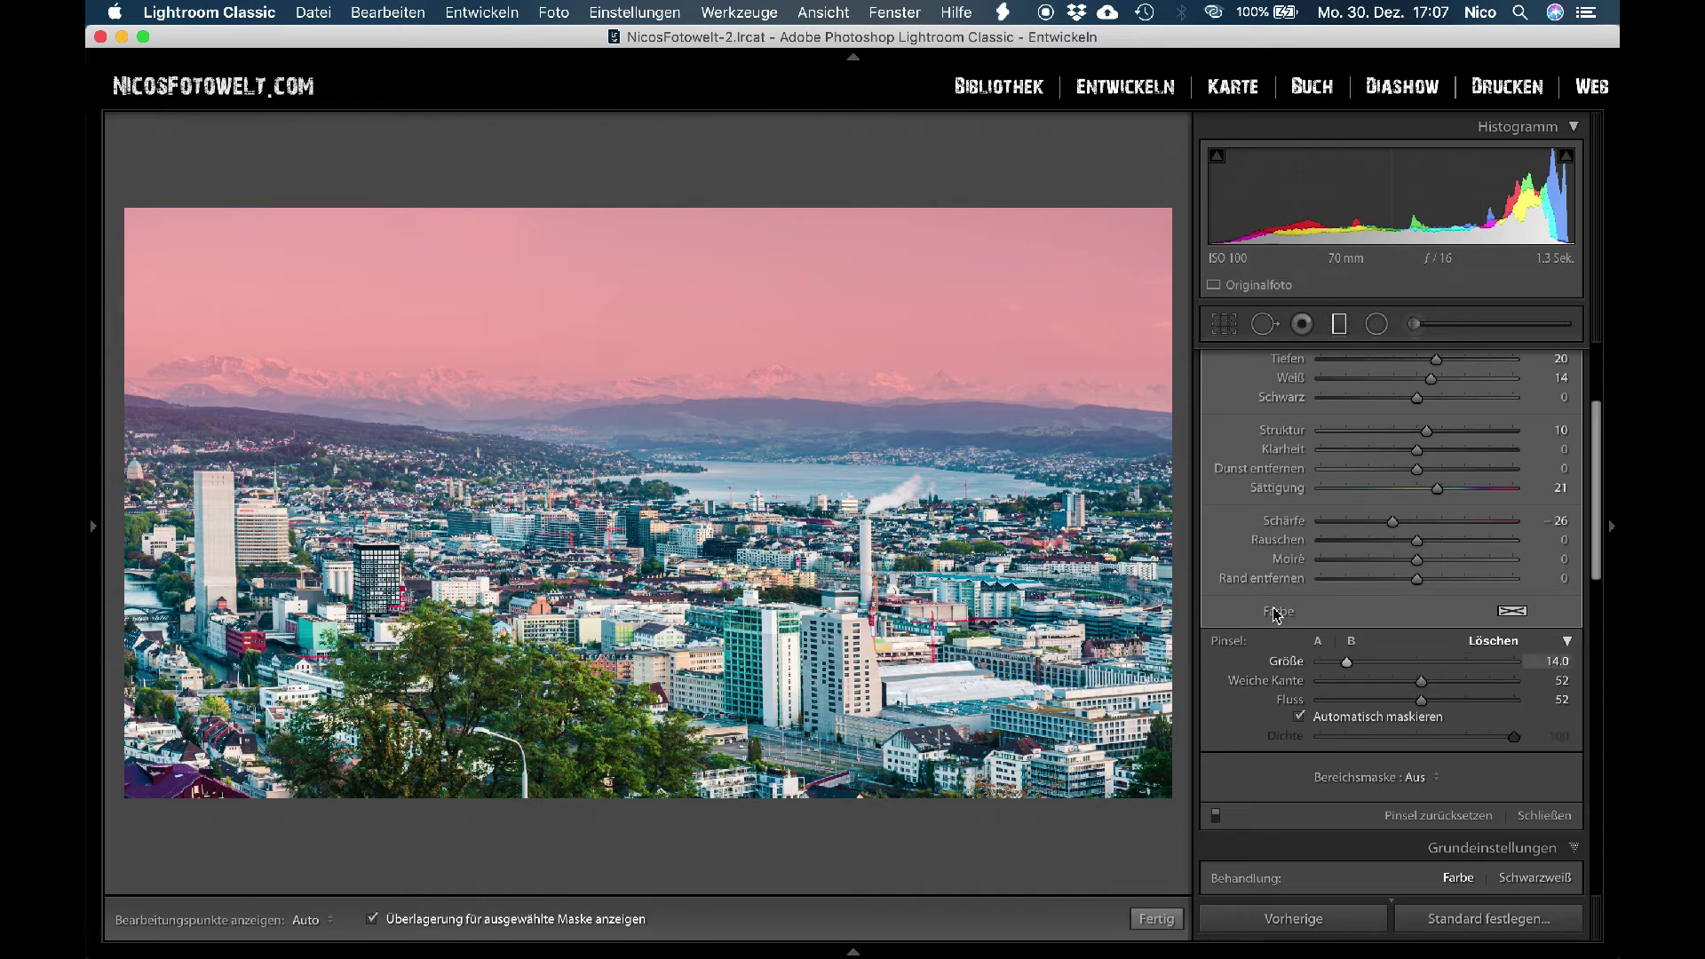
pyautogui.press('h')
pyautogui.press('h')
pyautogui.press('h')
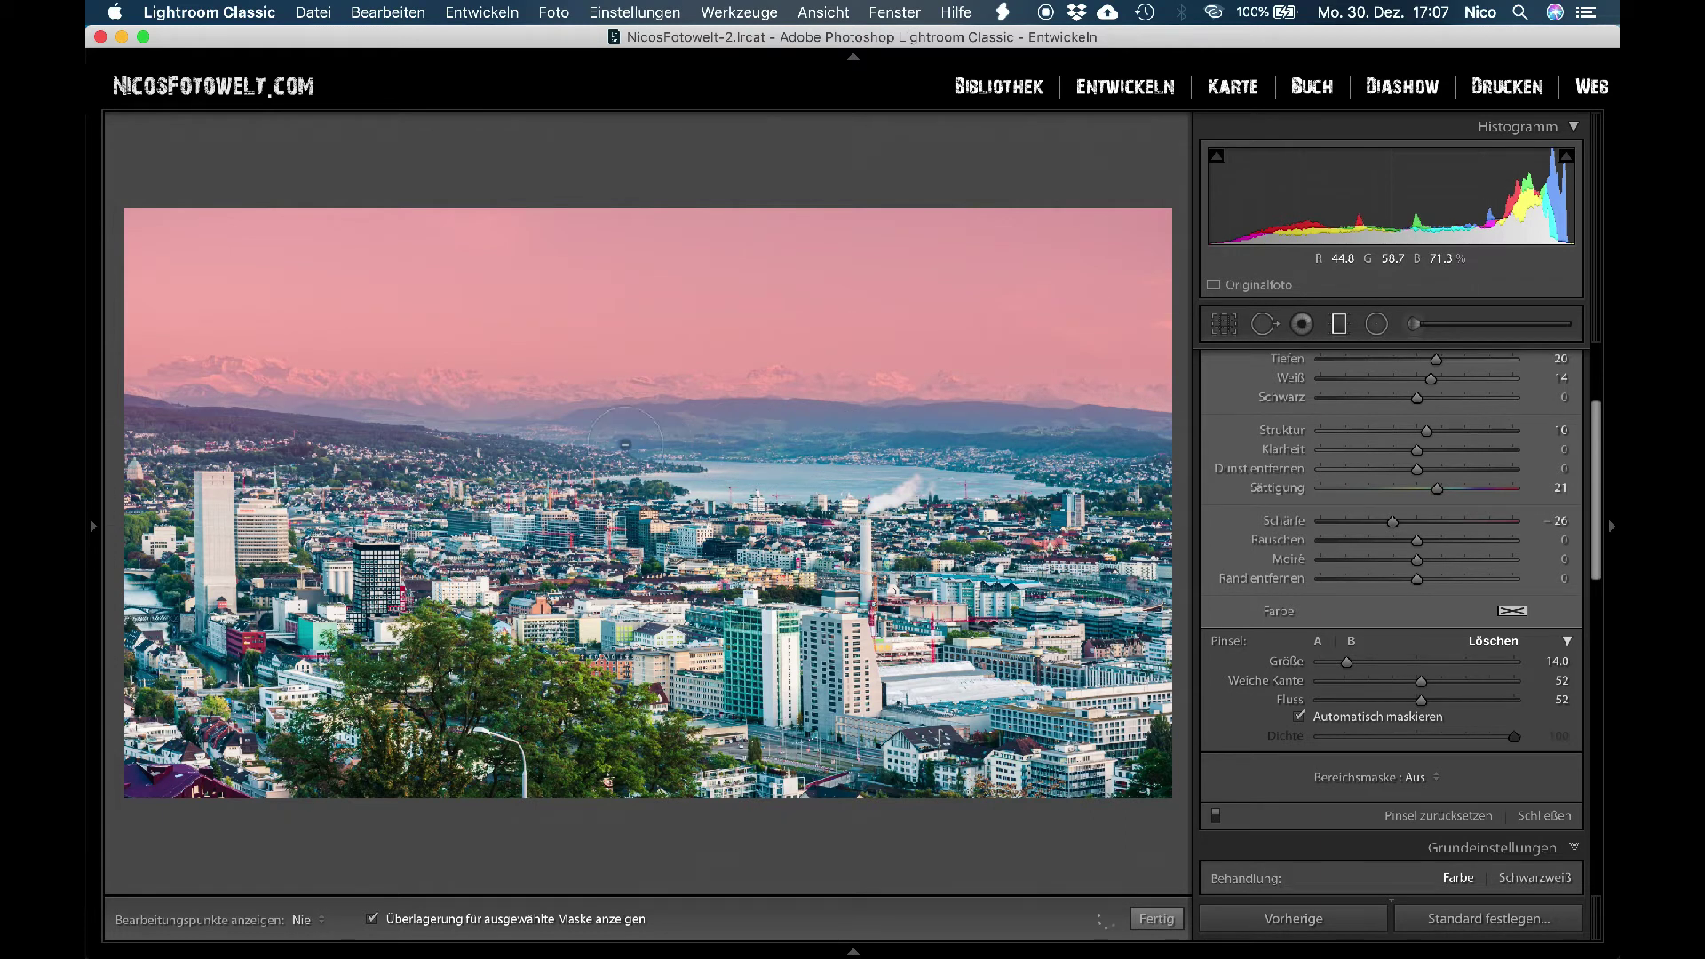
pyautogui.press('h')
pyautogui.press('h')
pyautogui.press('h')
pyautogui.press('m')
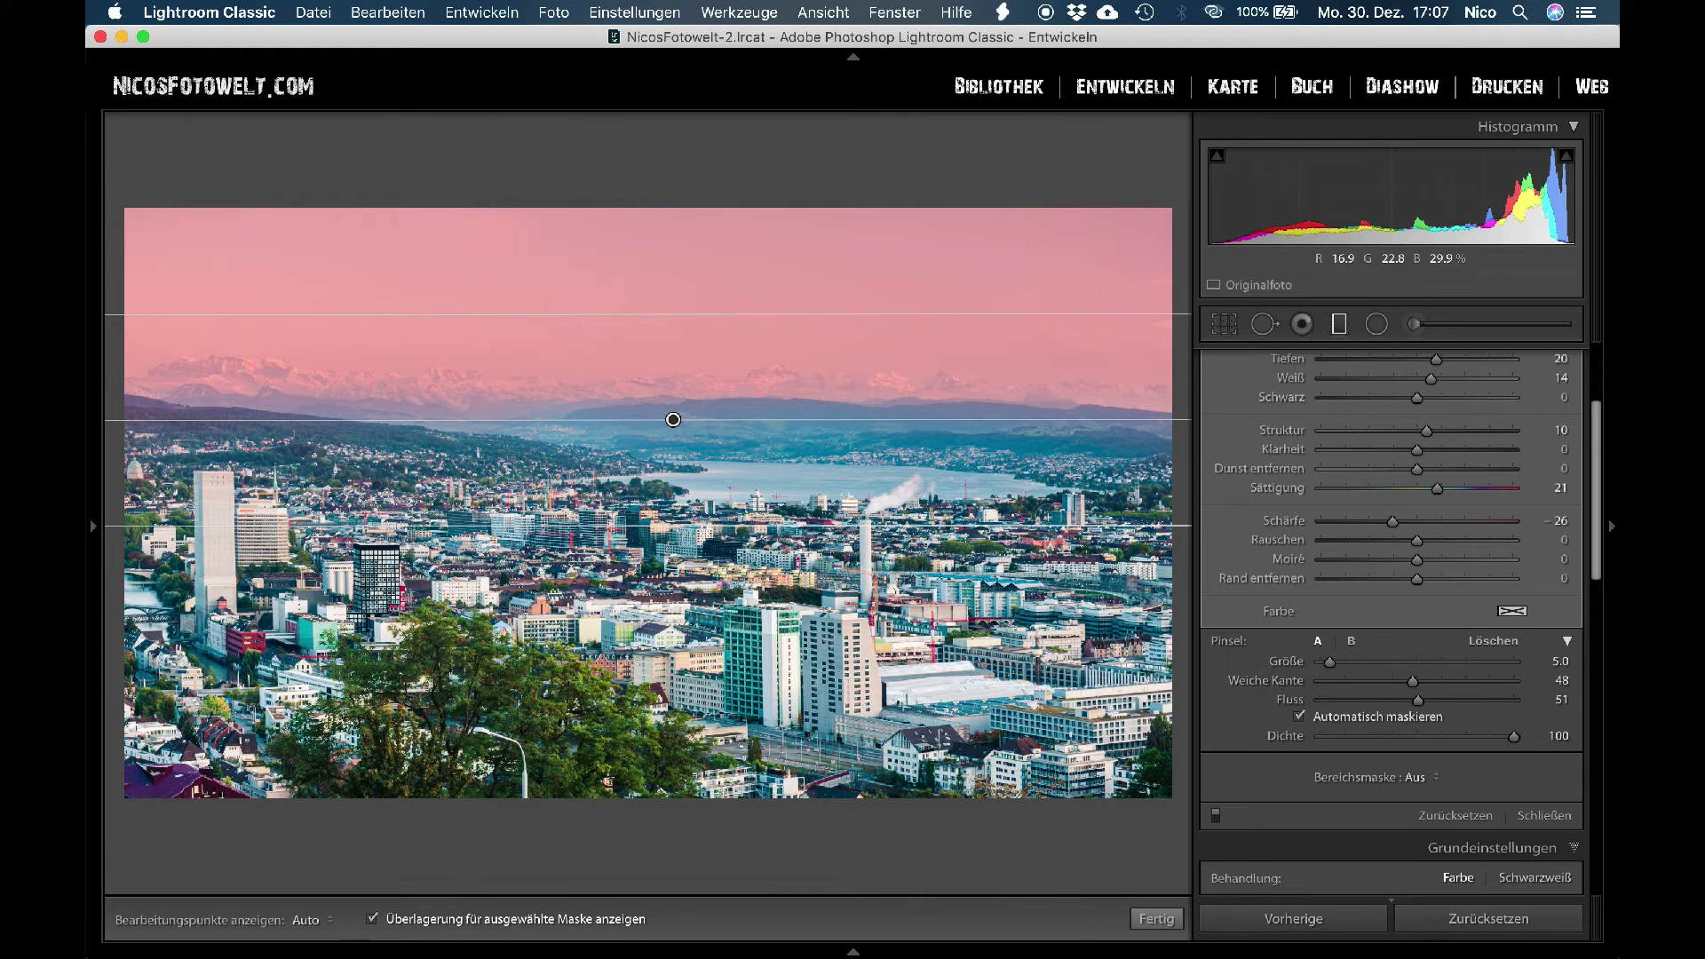
pyautogui.press('alt')
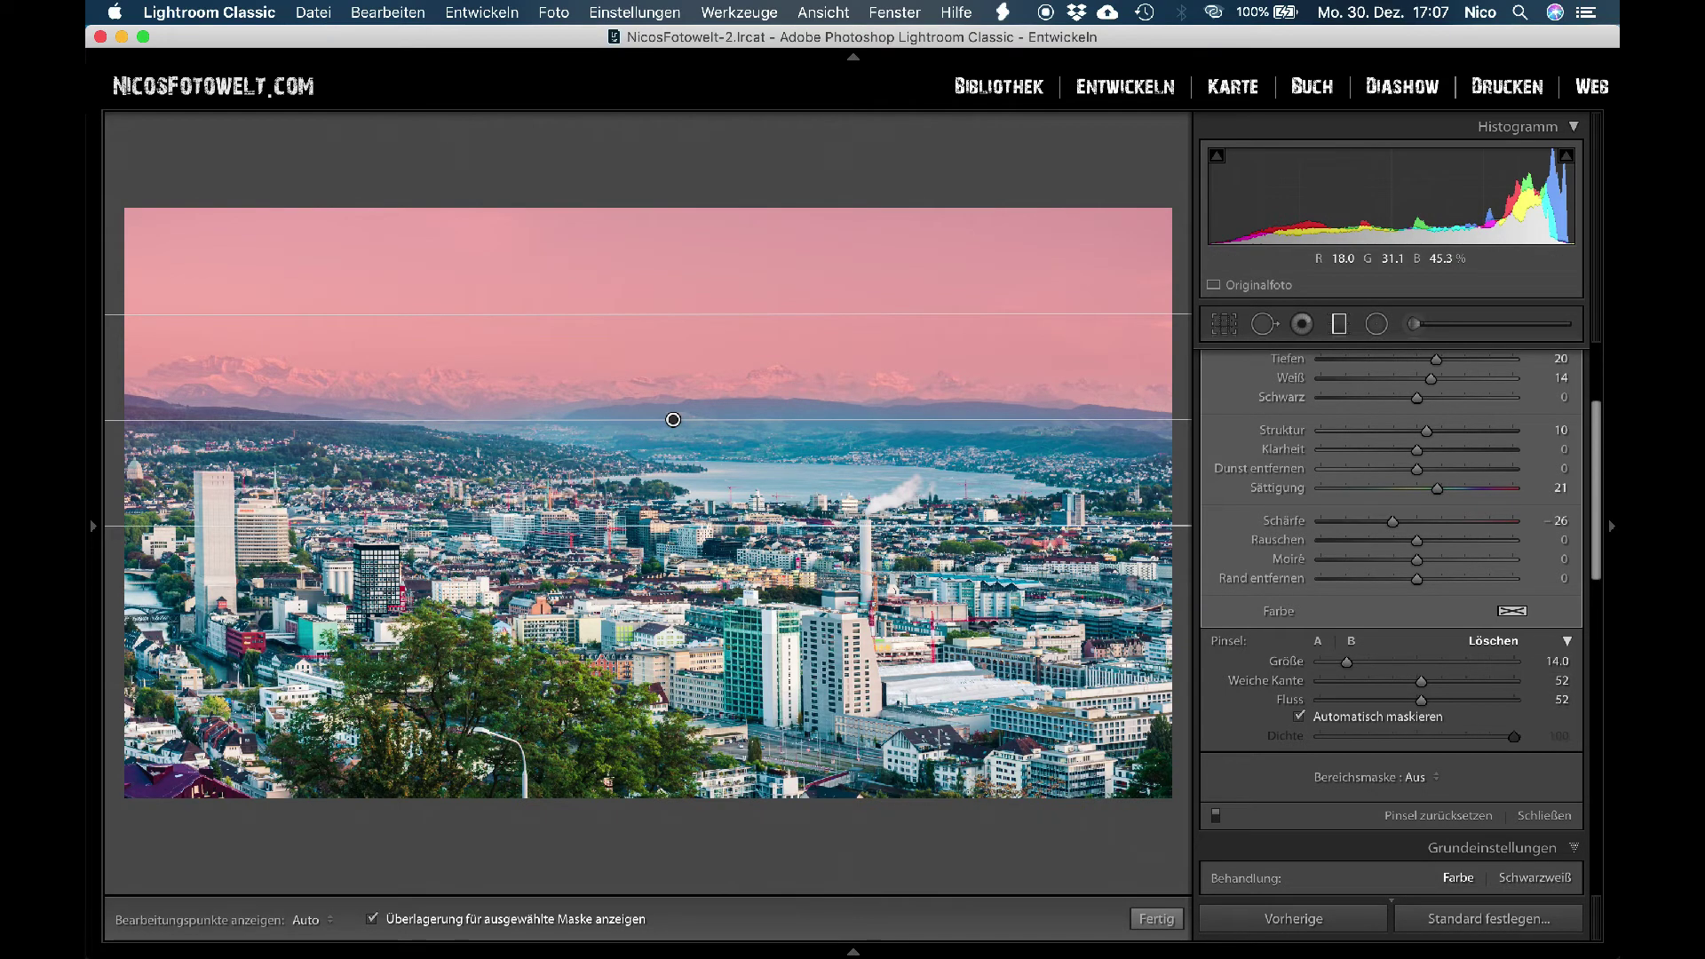
pyautogui.press('h')
pyautogui.press('alt')
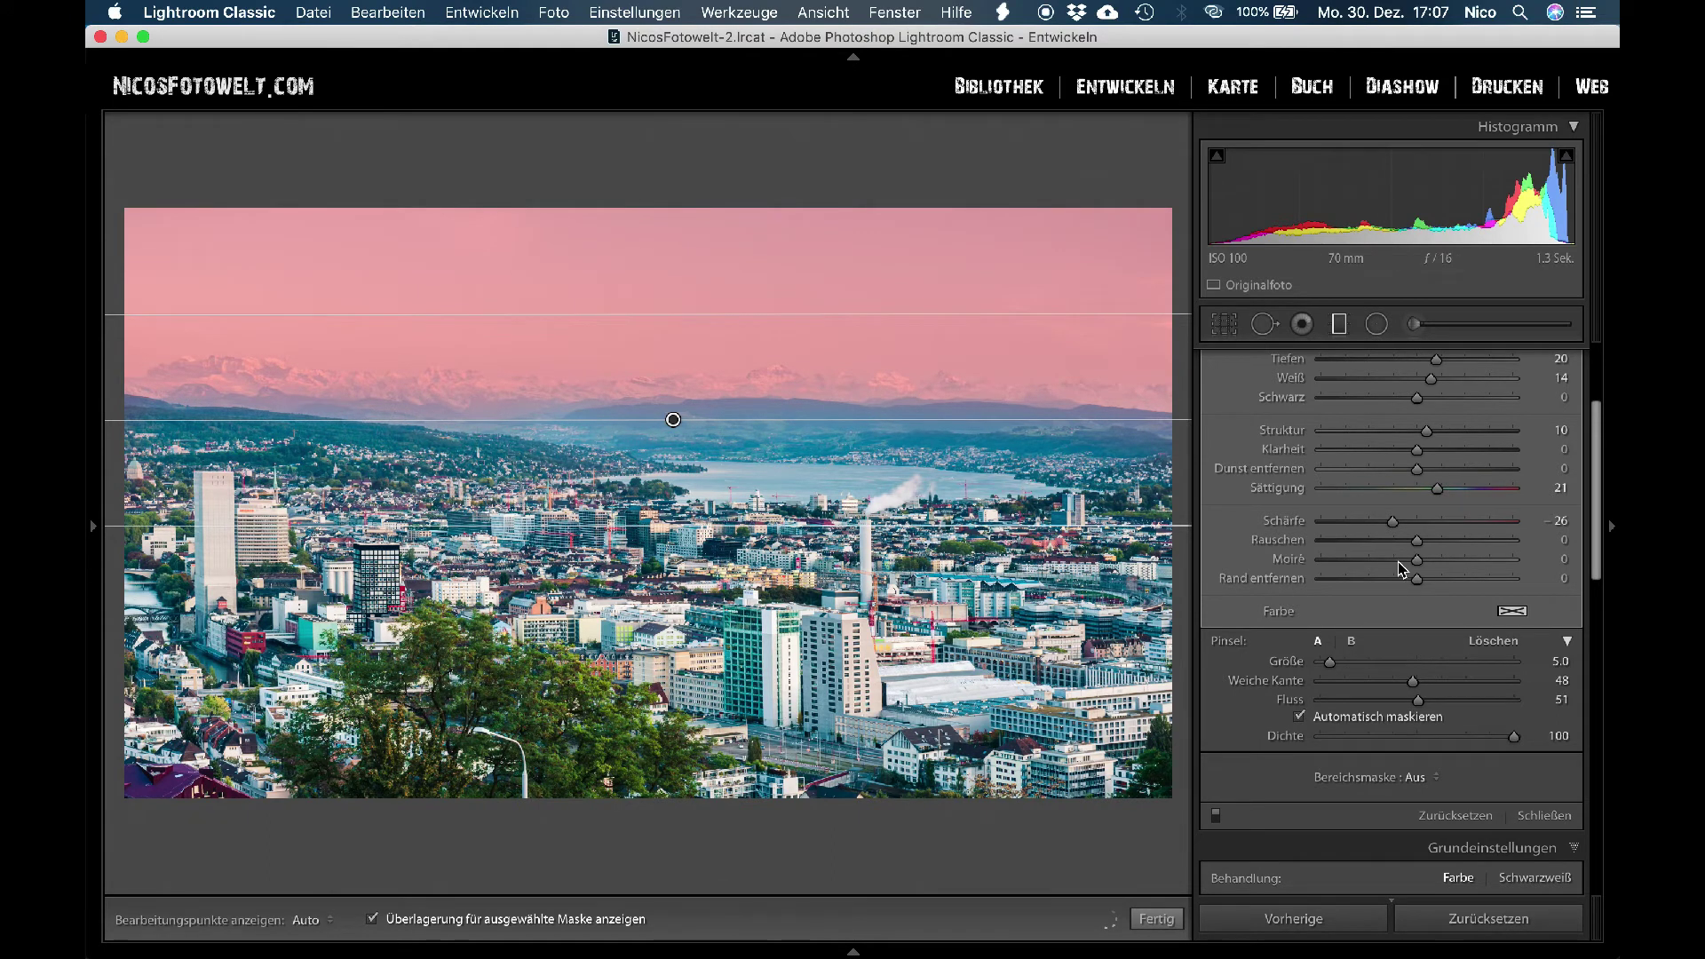
pyautogui.scroll(3, 945, 442)
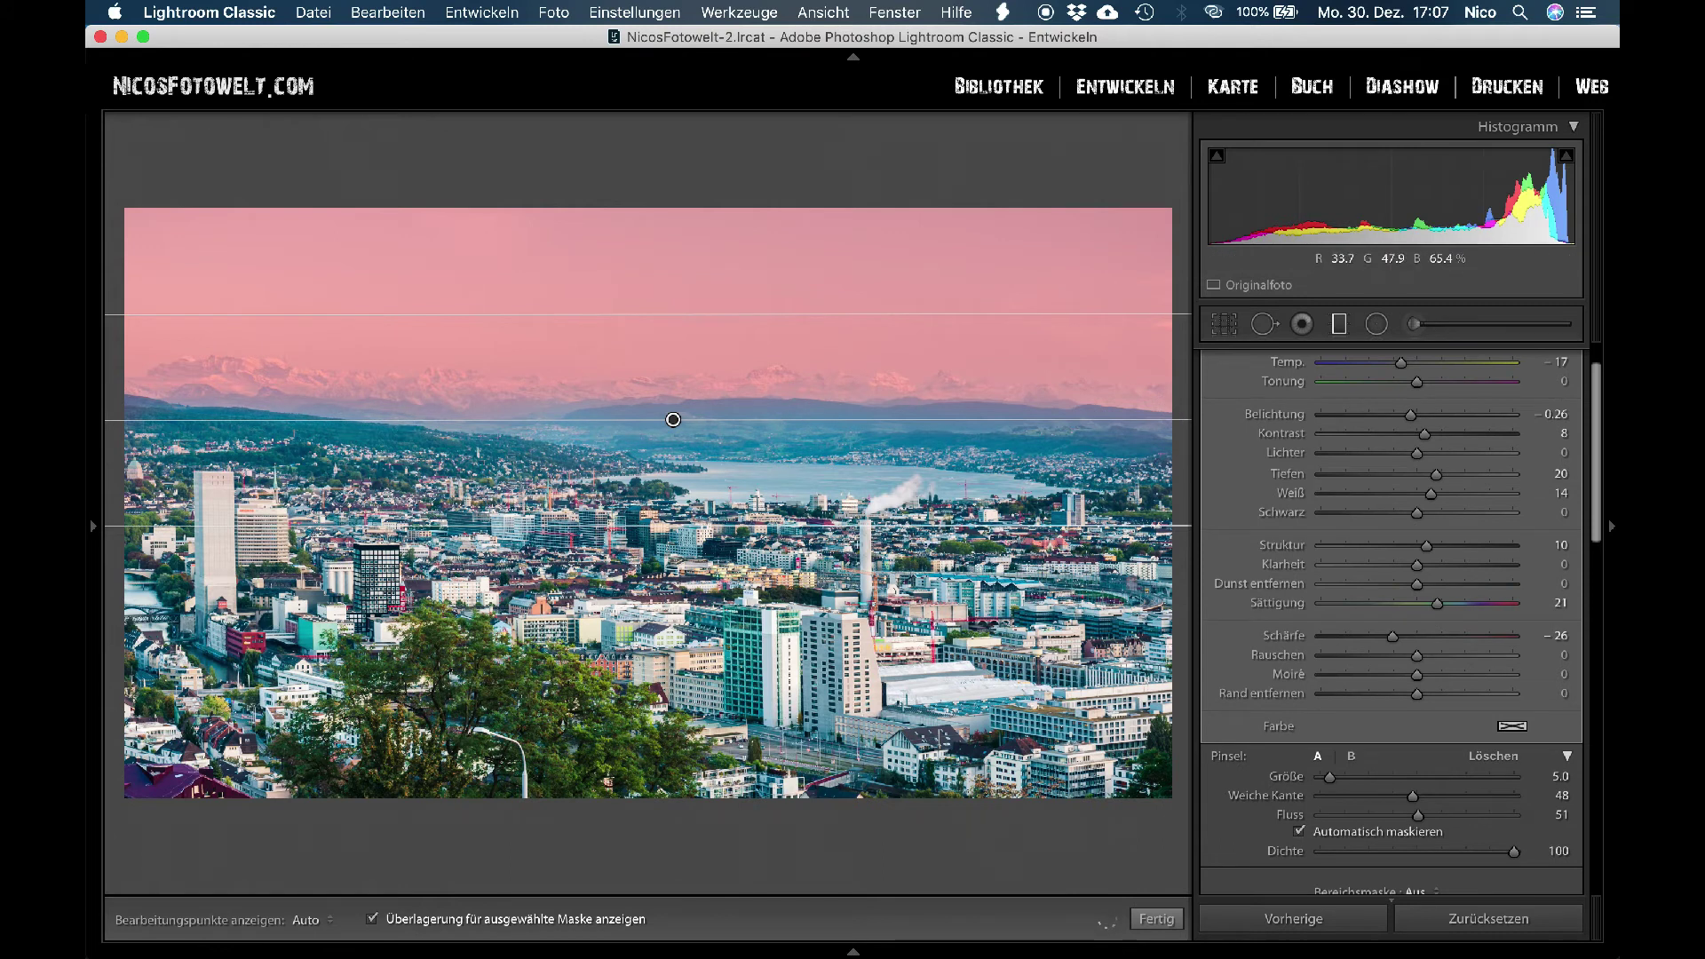
pyautogui.scroll(-3, 1385, 666)
pyautogui.scroll(-1, 1386, 667)
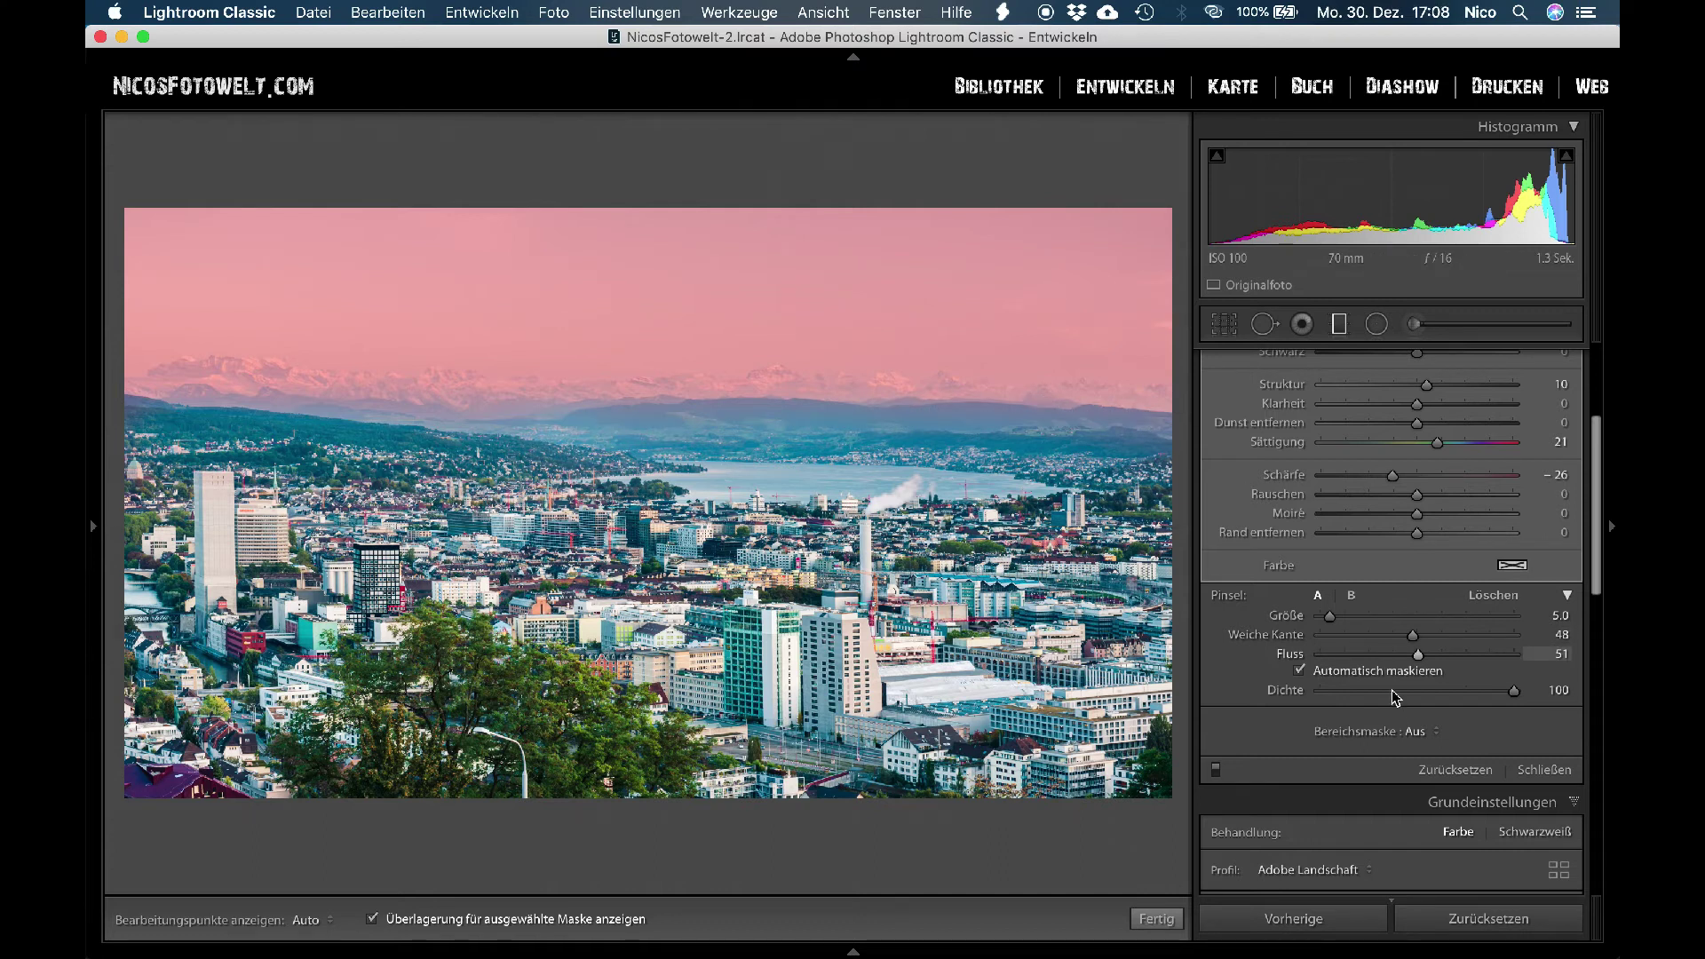
# Try a colour range mask on the sky filter, then undo it.
pyautogui.click(1425, 733)
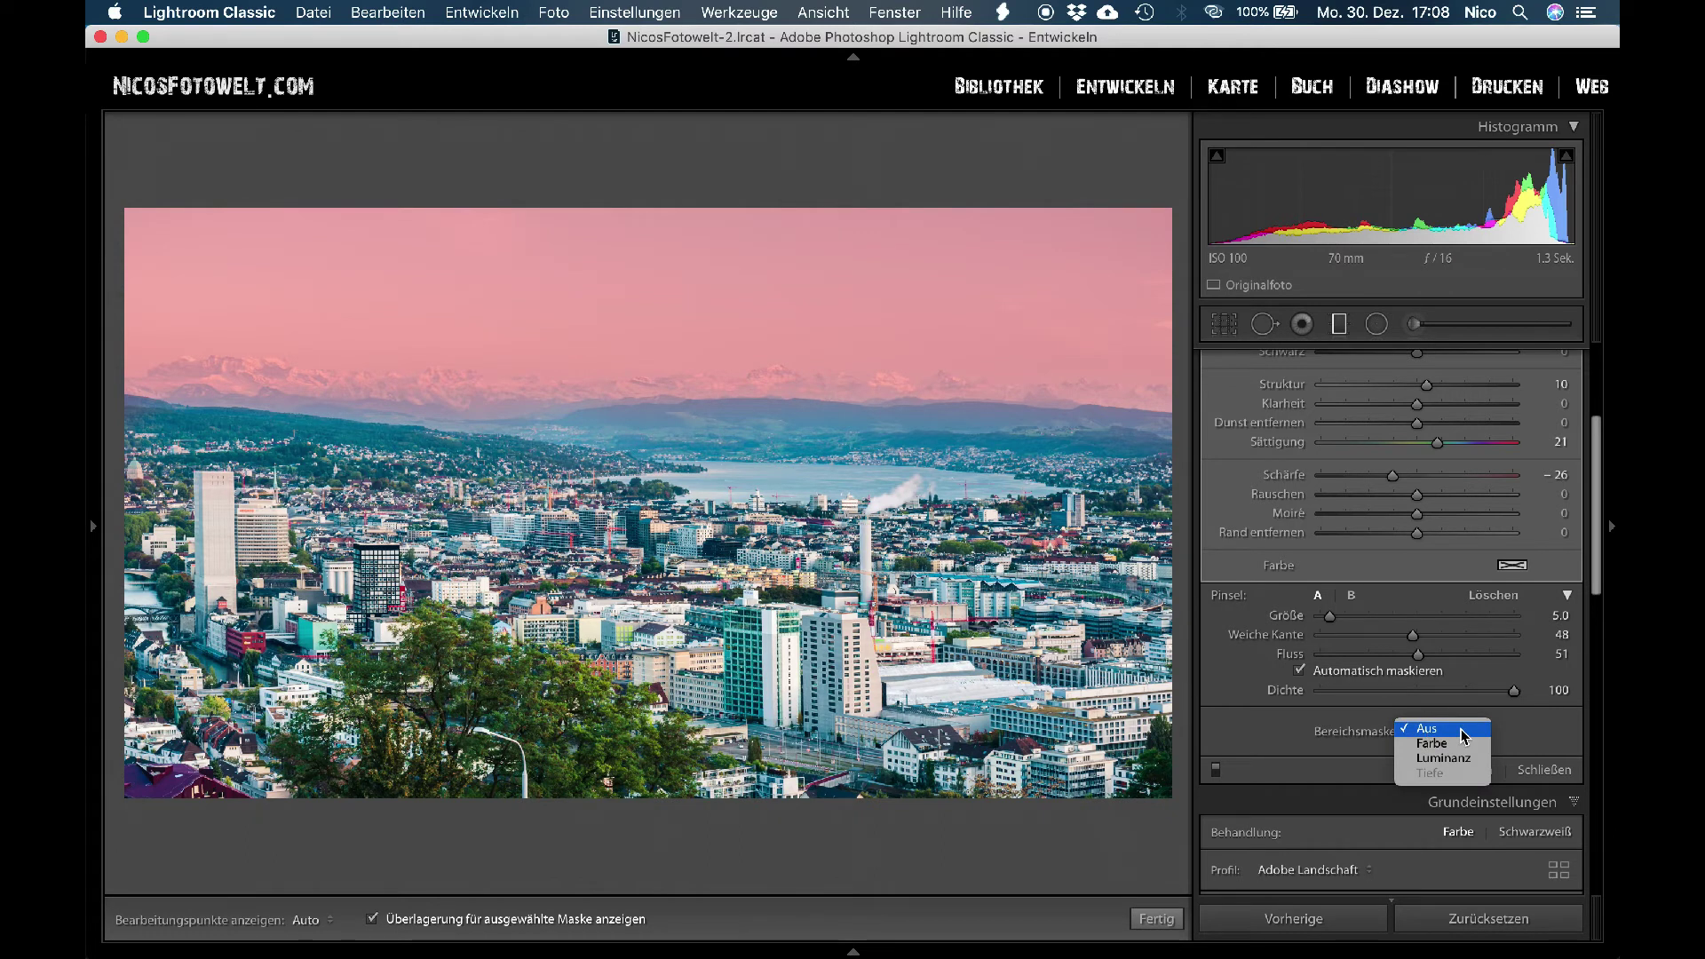
pyautogui.click(1463, 744)
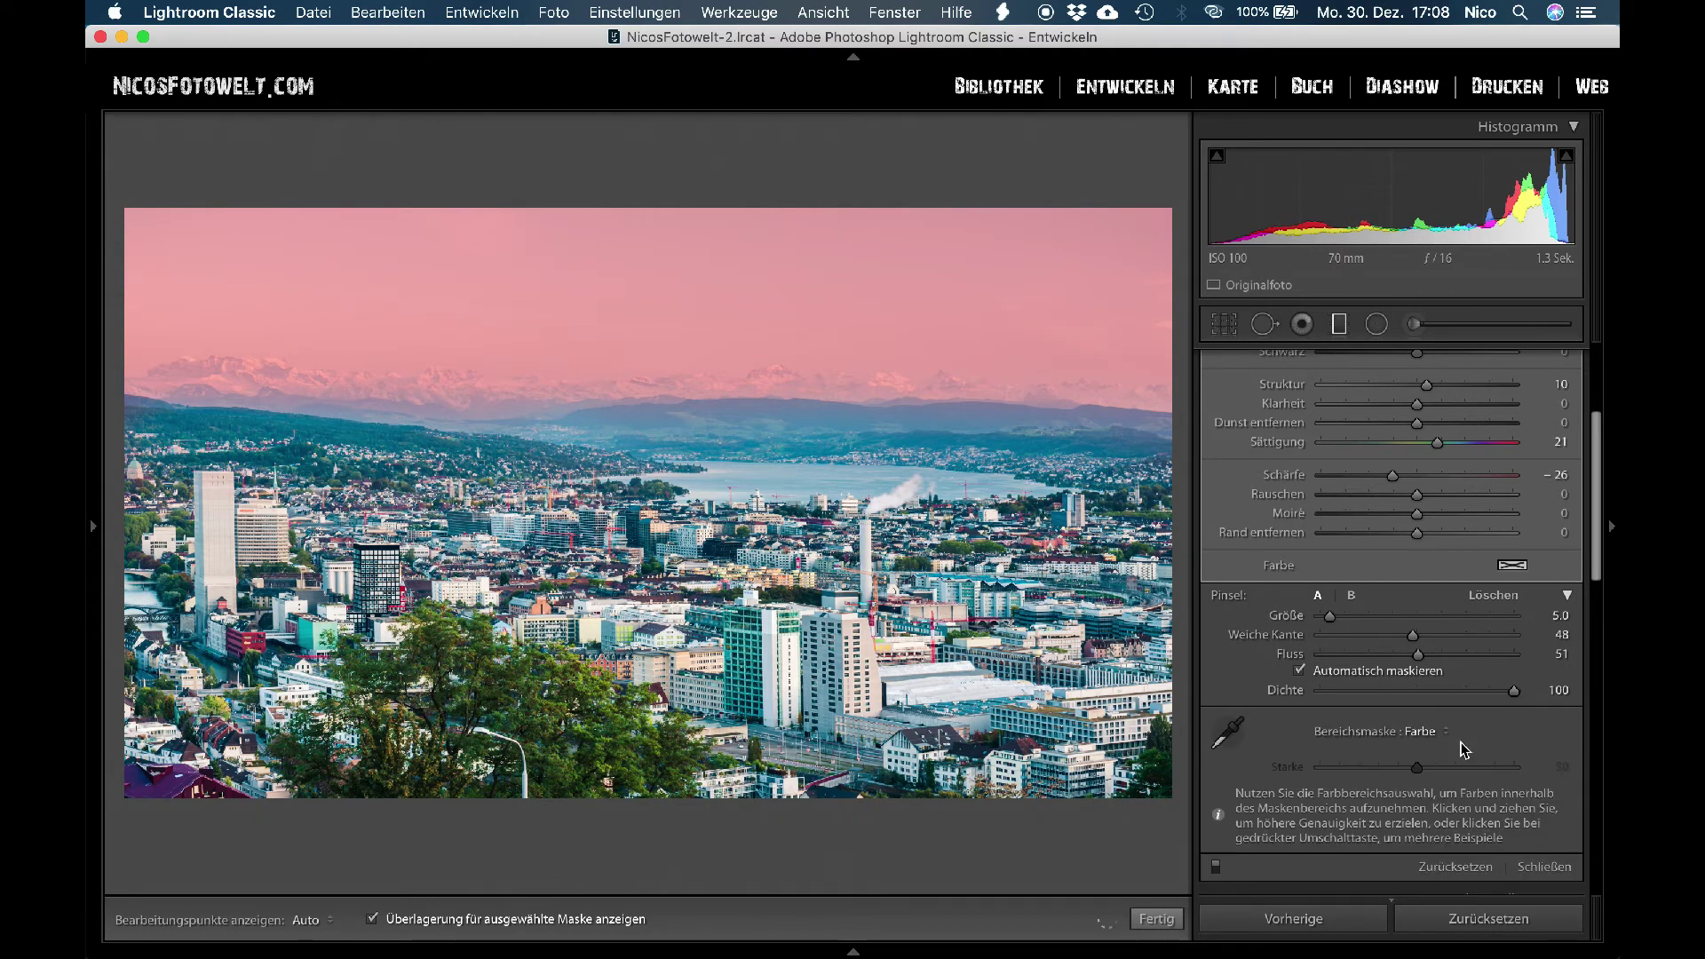
pyautogui.hotkey('ctrl', 'z')
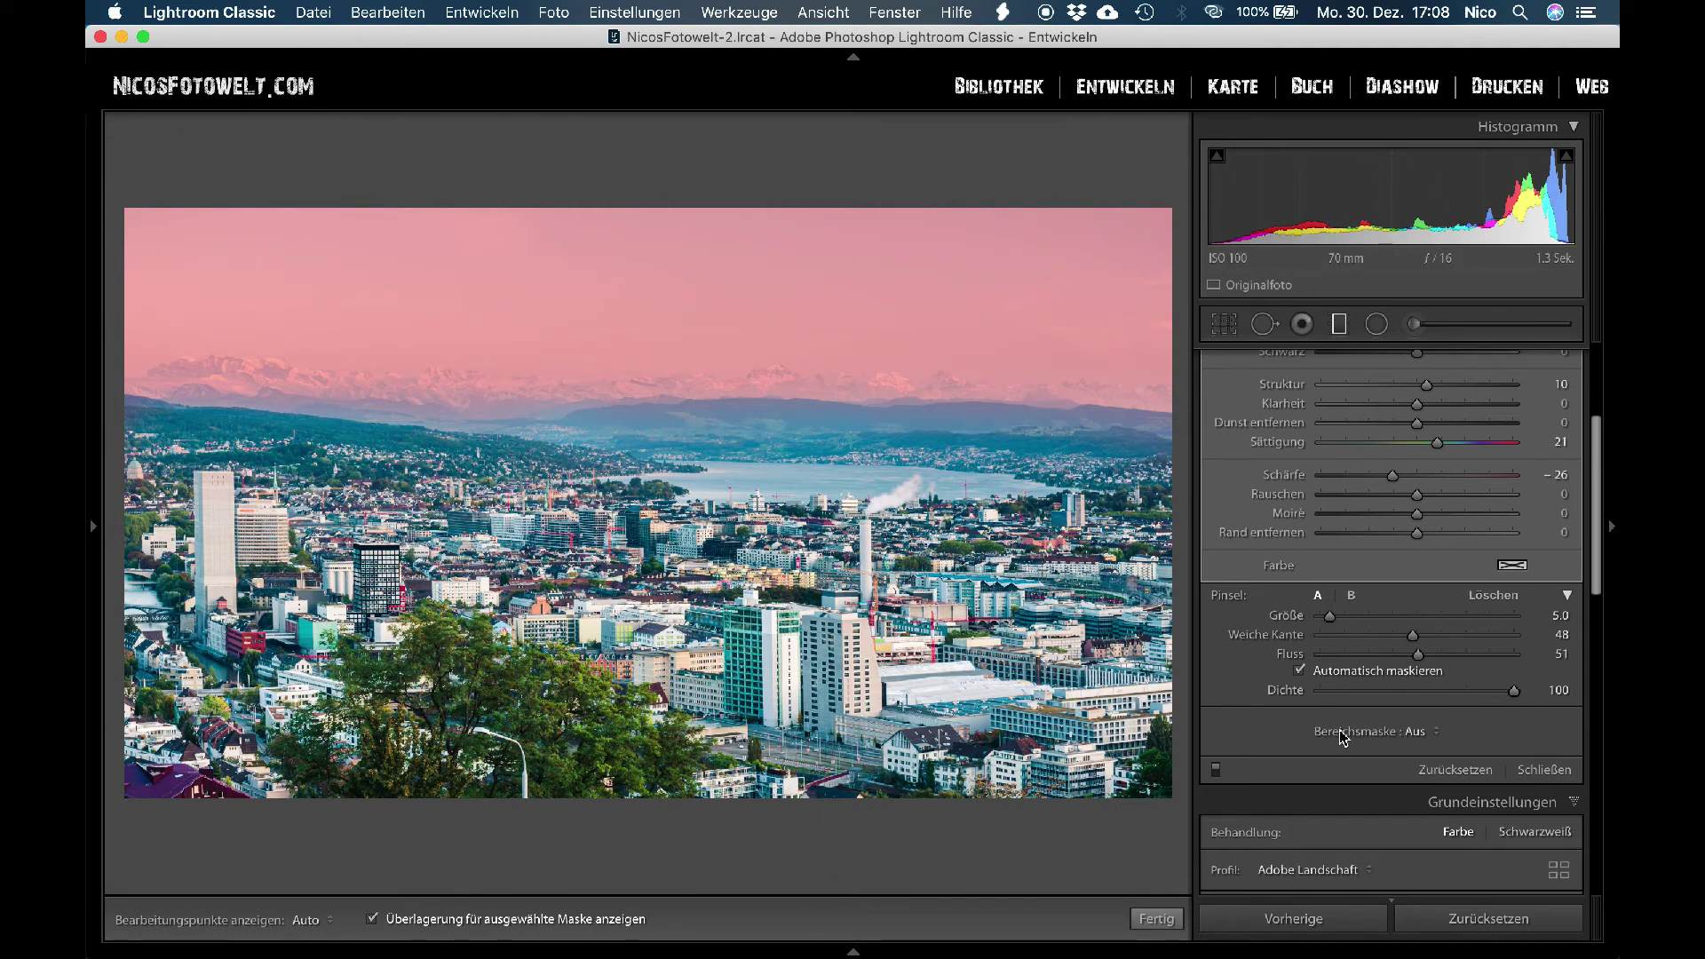
# Set the range mask to Farbe, sample the sky colour, then switch to Luminanz.
pyautogui.click(1436, 733)
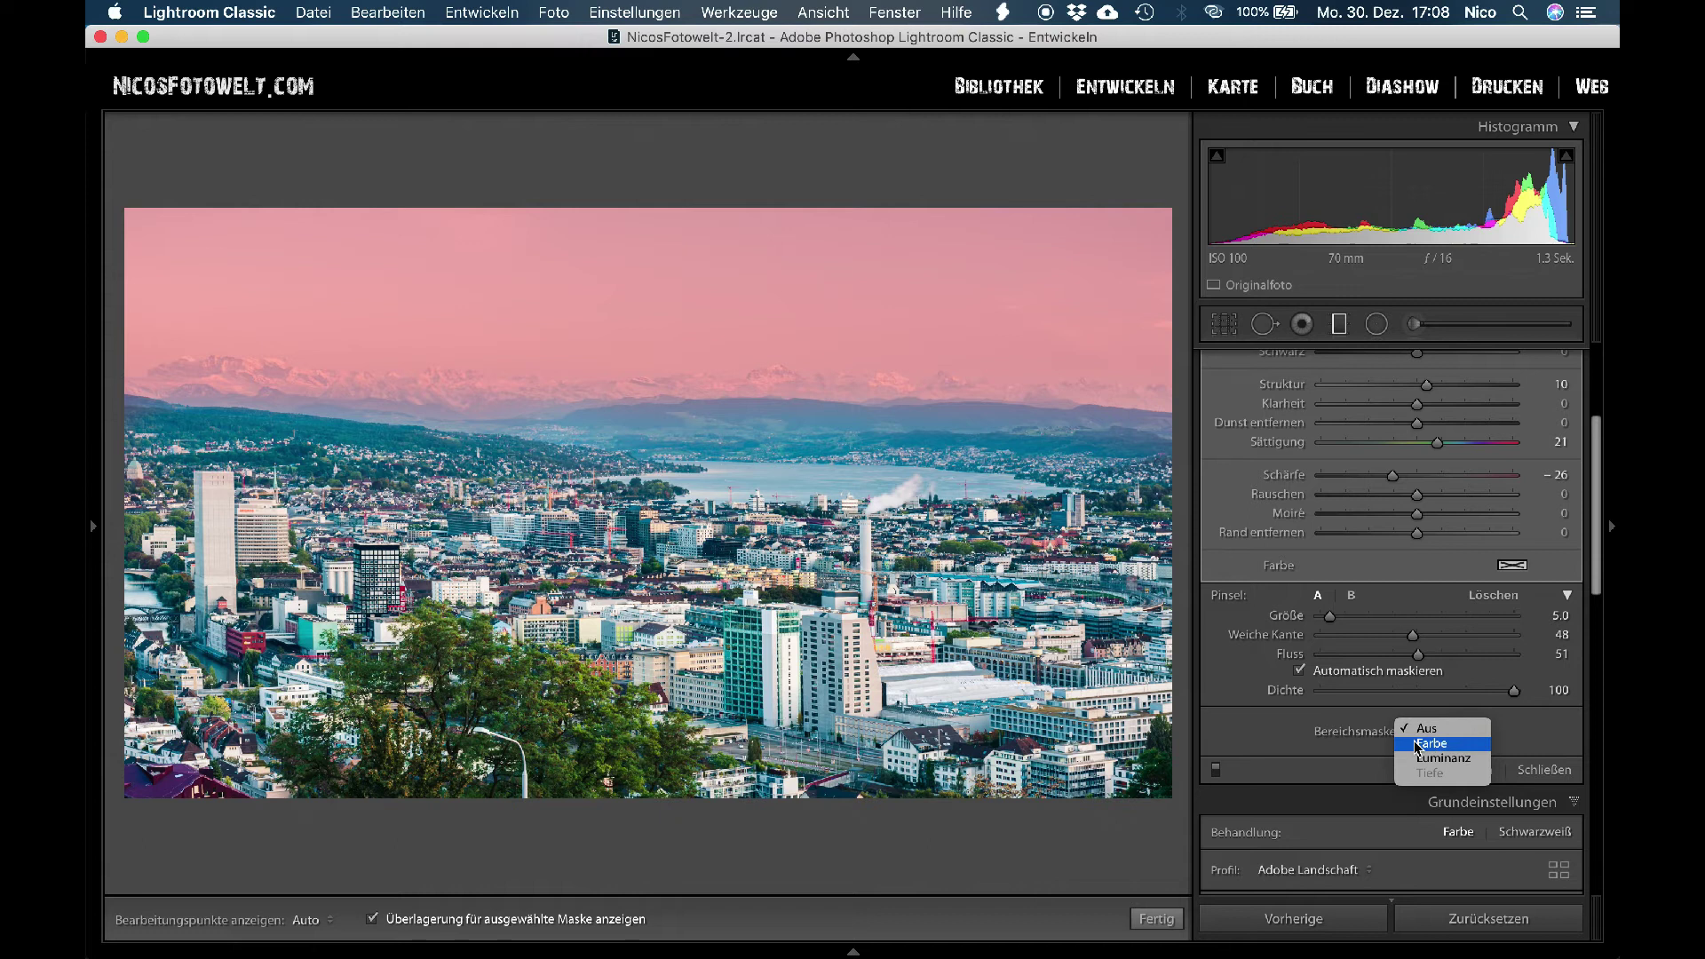
pyautogui.click(1448, 751)
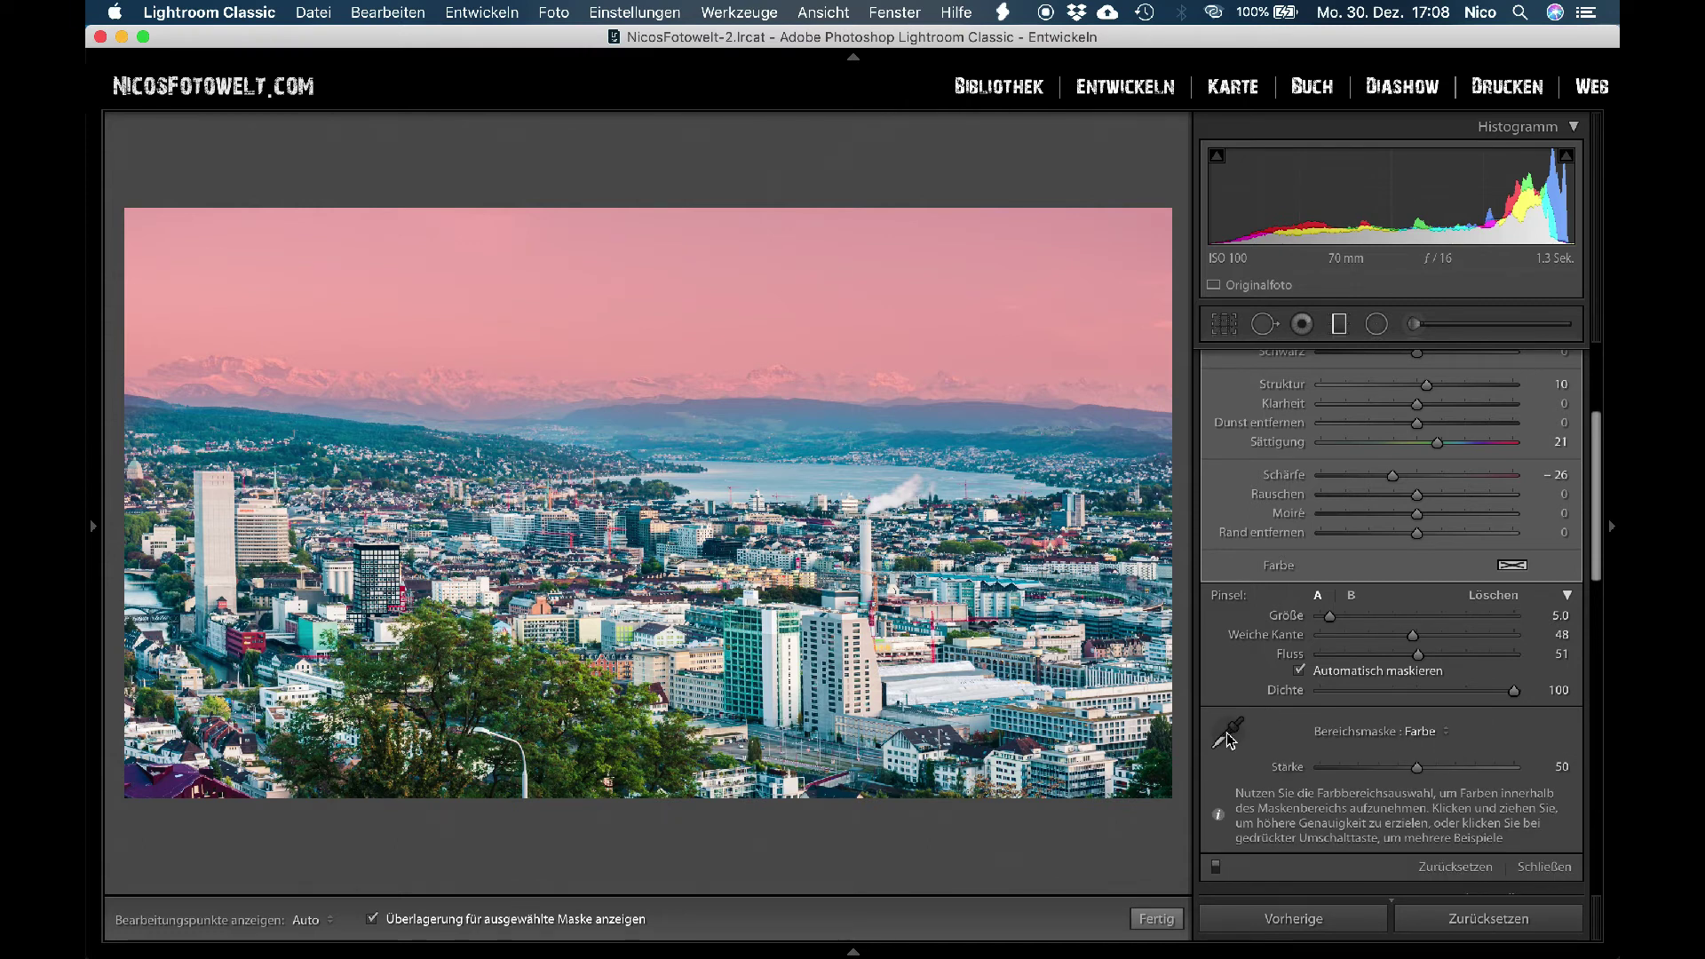
pyautogui.click(1226, 741)
pyautogui.click(804, 396)
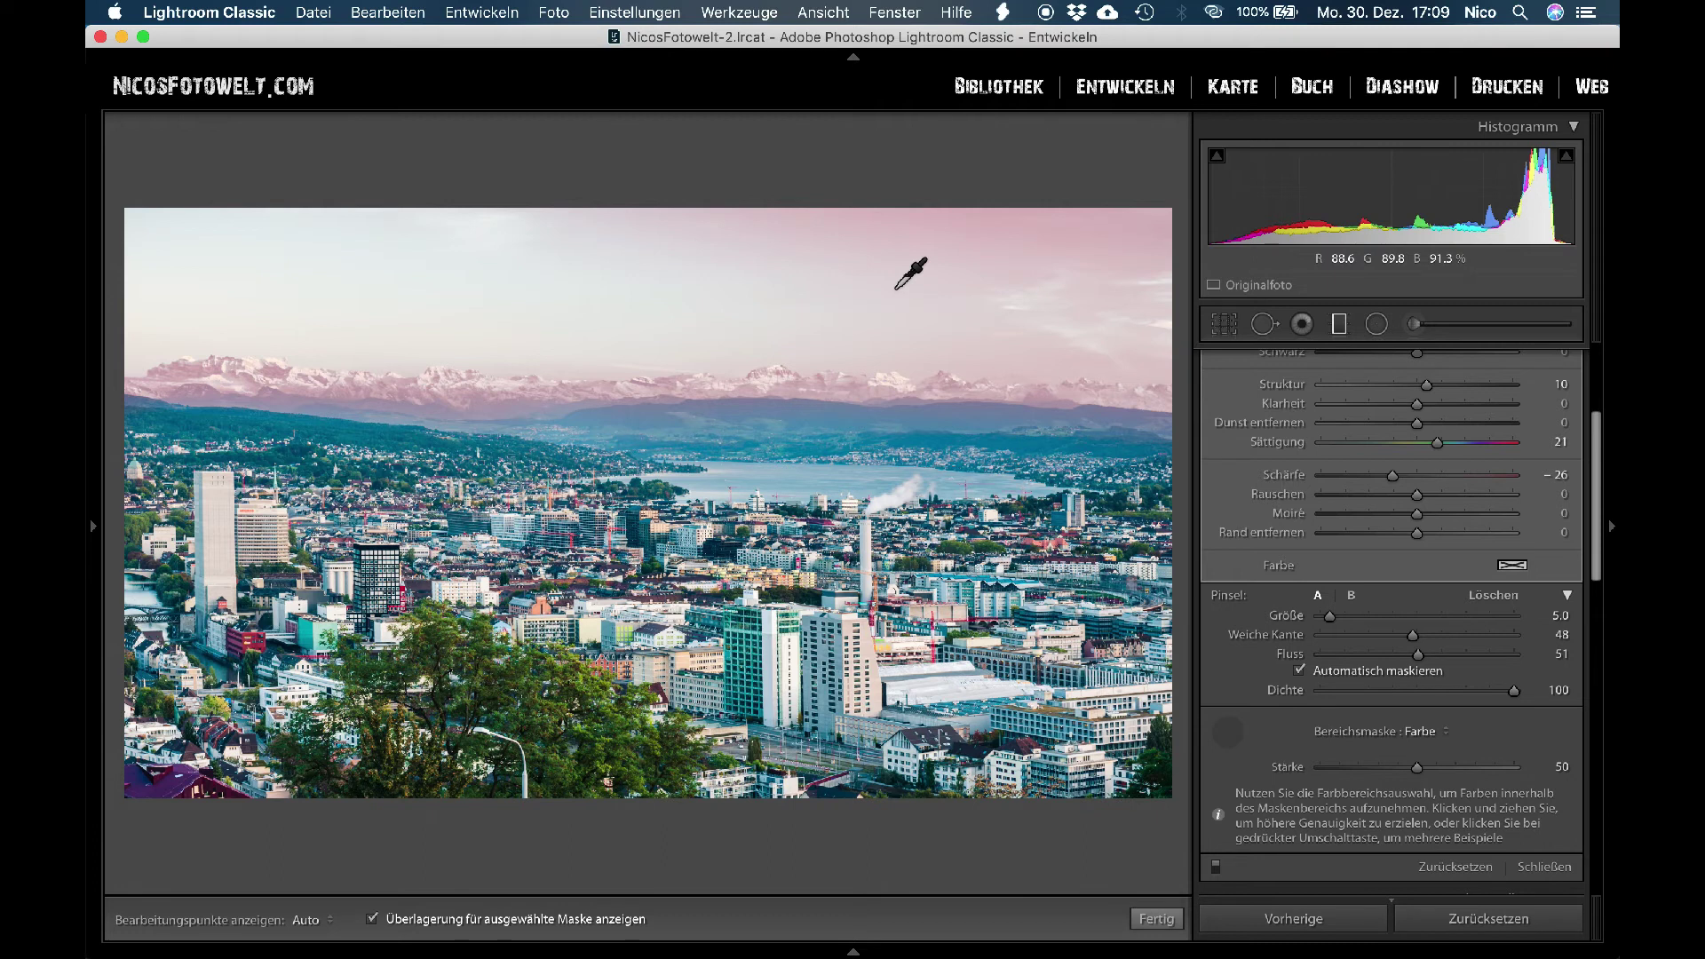
pyautogui.click(895, 289)
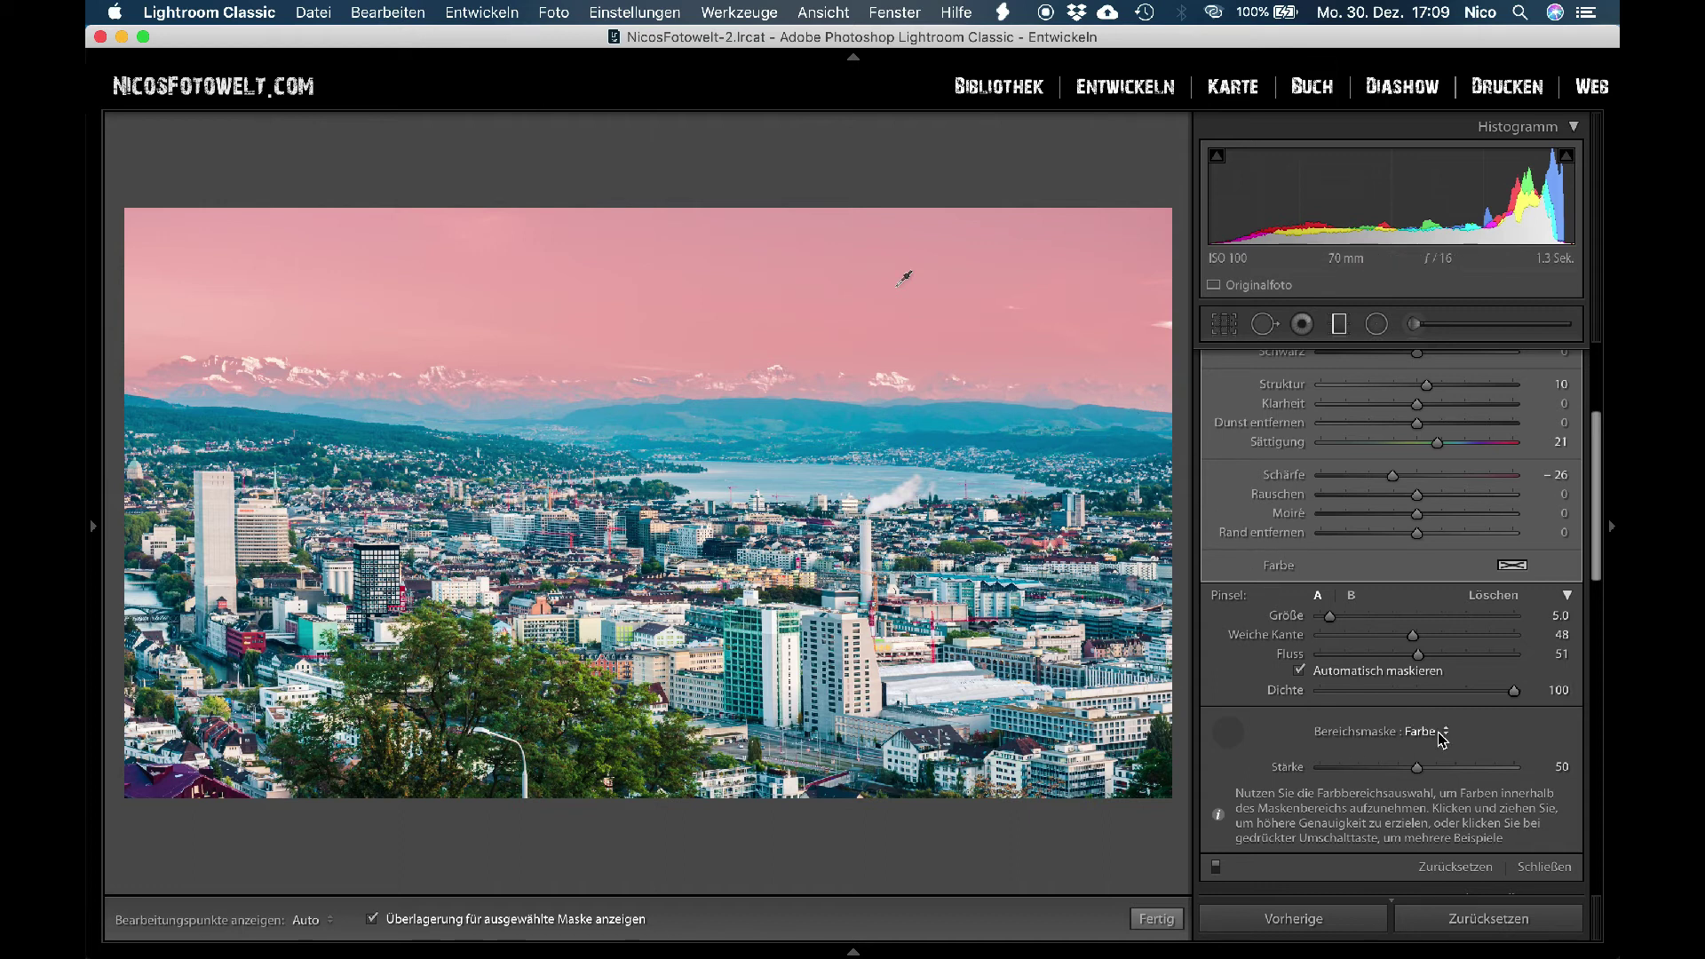
pyautogui.click(1441, 738)
pyautogui.click(1440, 750)
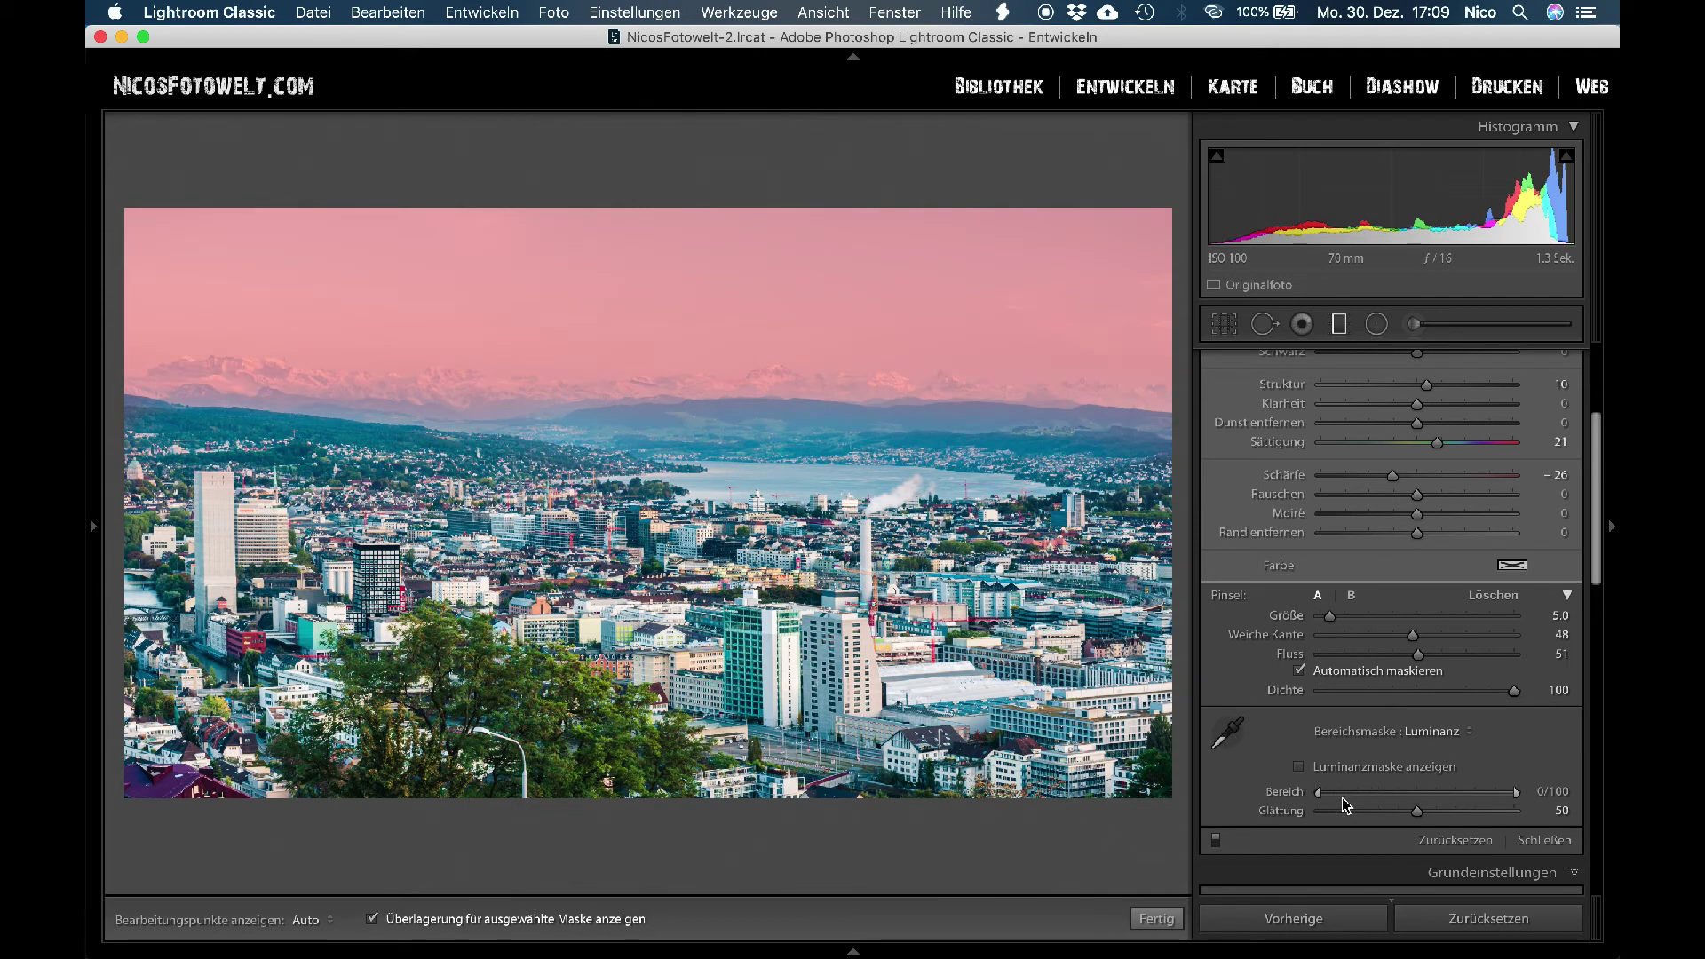
# Adjust the Luminanz range handles, settling the lower limit at 54 with the upper at 100.
pyautogui.click(1321, 793)
pyautogui.moveTo(1321, 793); pyautogui.dragTo(1408, 799)
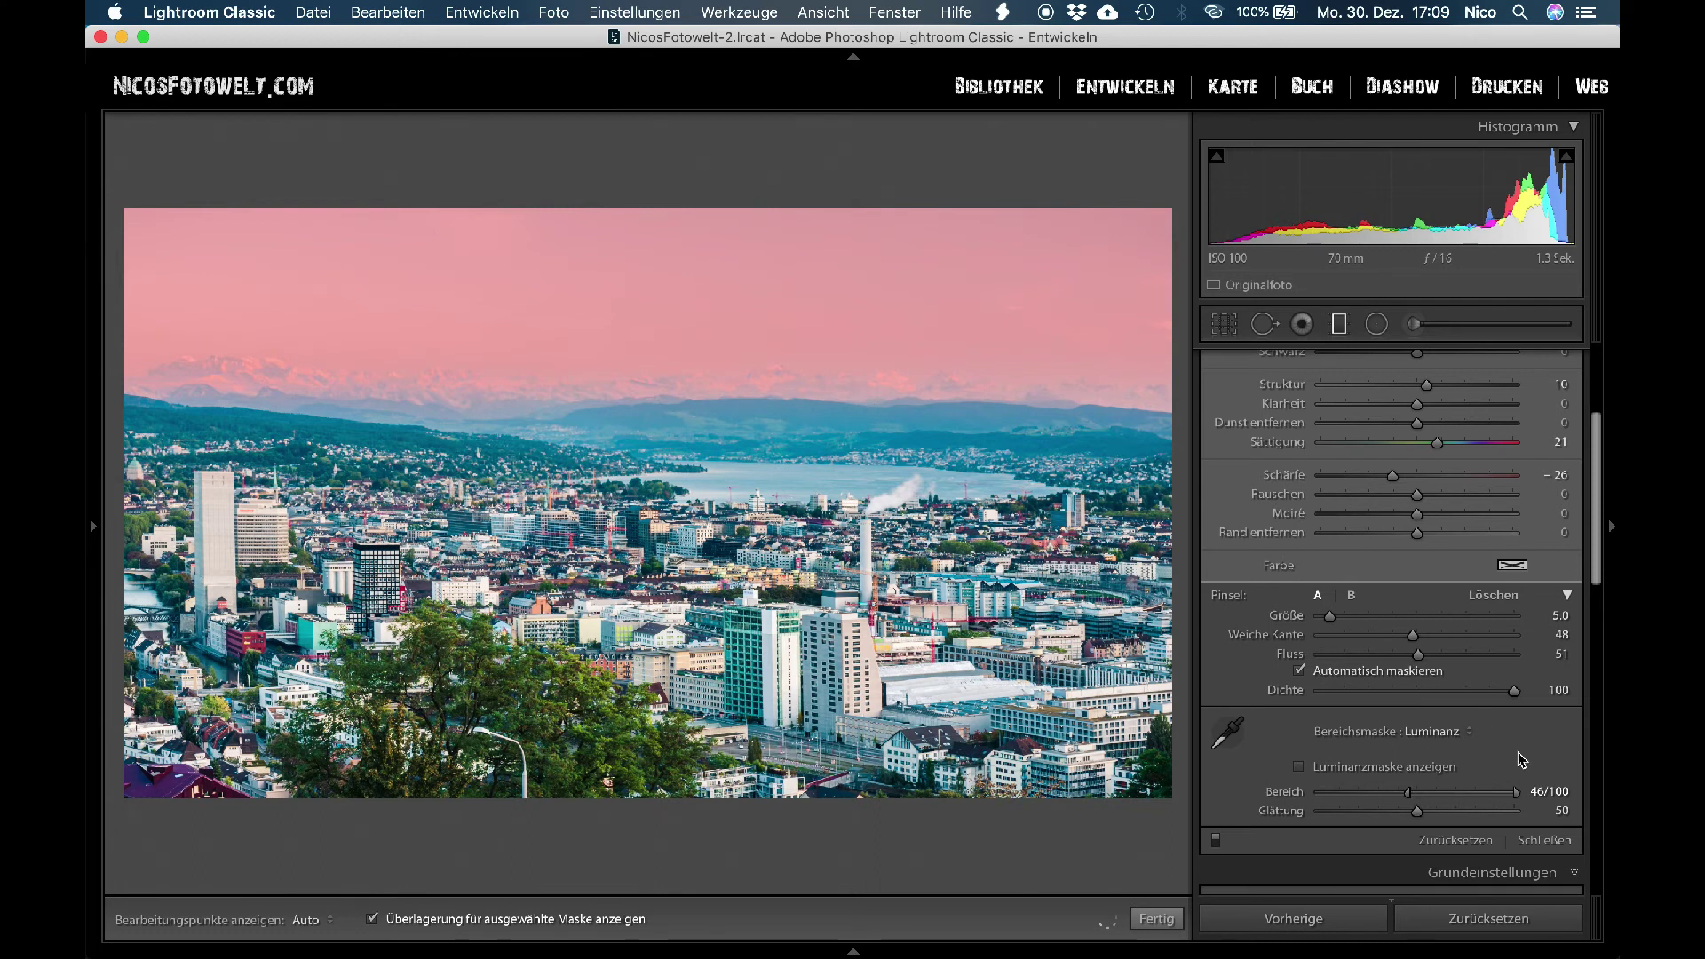
pyautogui.moveTo(1516, 798)
pyautogui.mouseDown()
pyautogui.moveTo(1464, 804)
pyautogui.moveTo(1538, 790)
pyautogui.mouseUp()
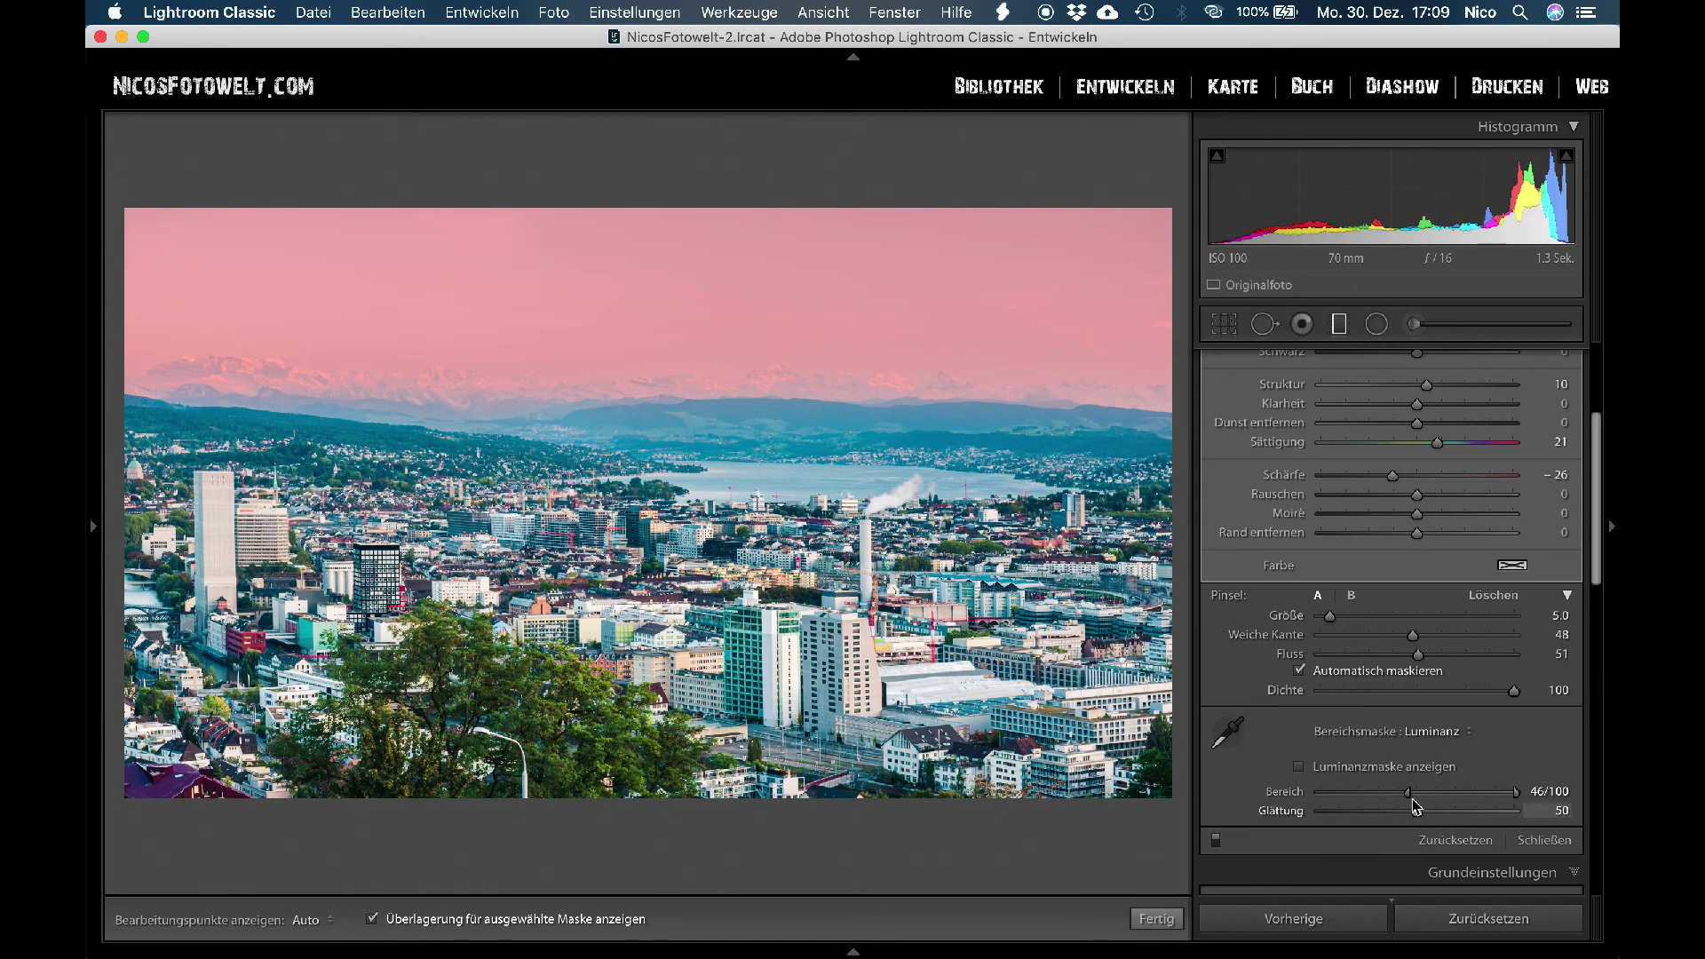
pyautogui.moveTo(1408, 791); pyautogui.dragTo(1422, 790)
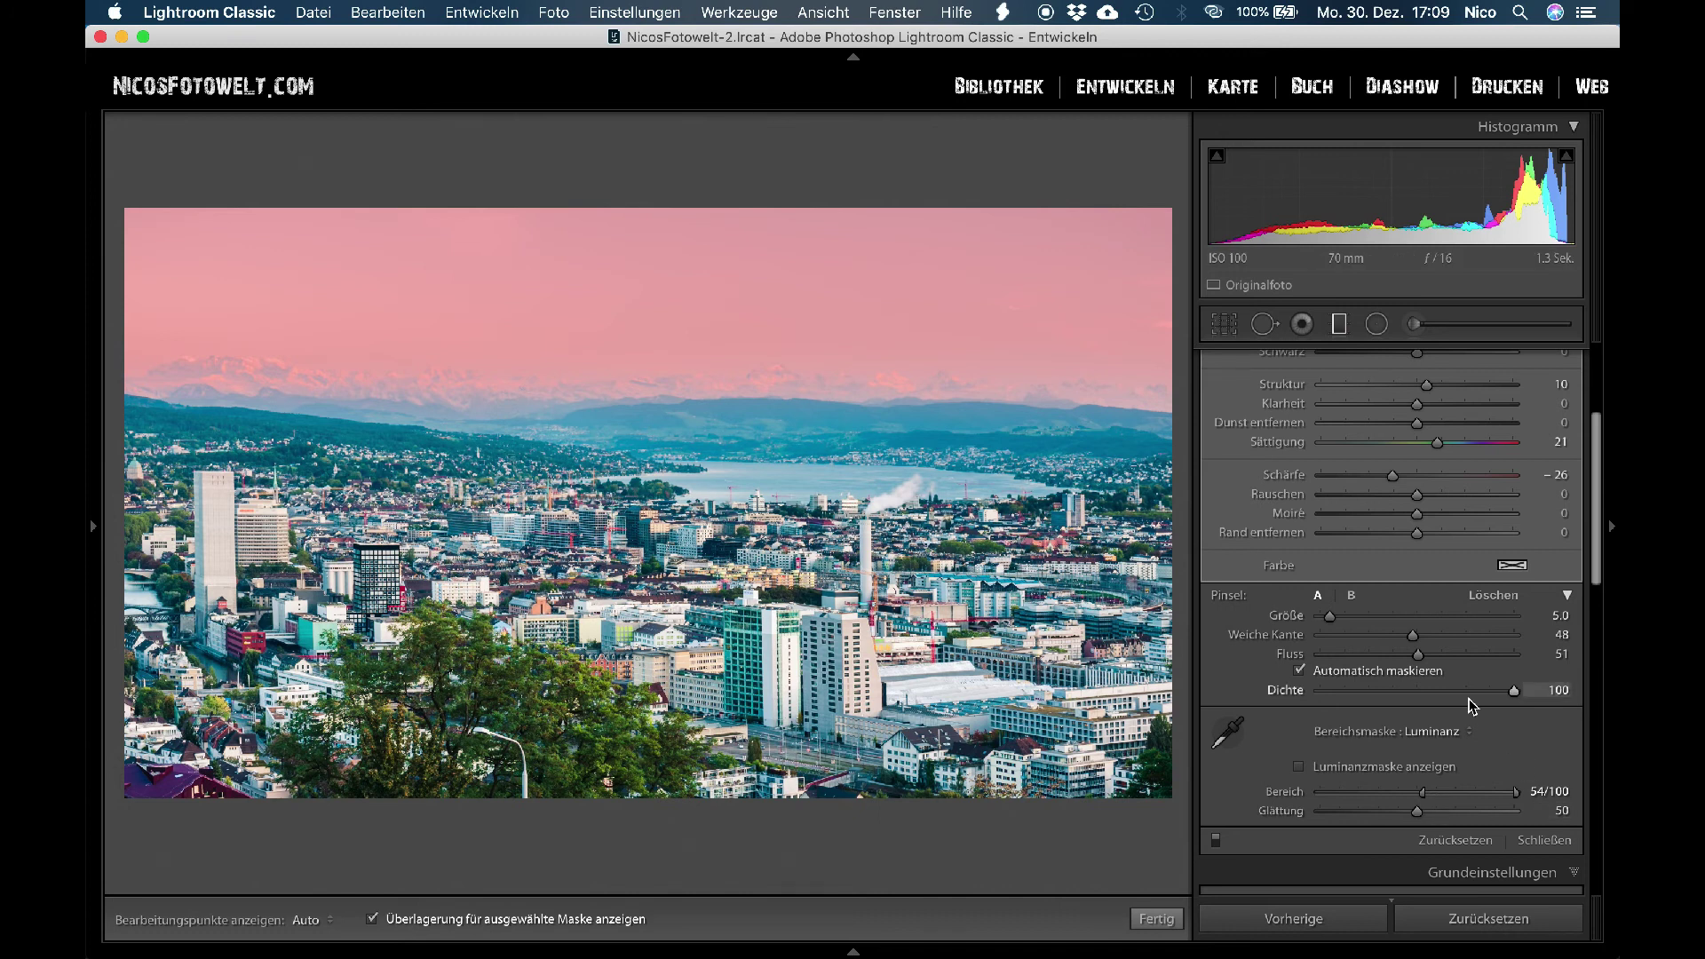
pyautogui.scroll(5, 1472, 706)
pyautogui.scroll(2, 1472, 706)
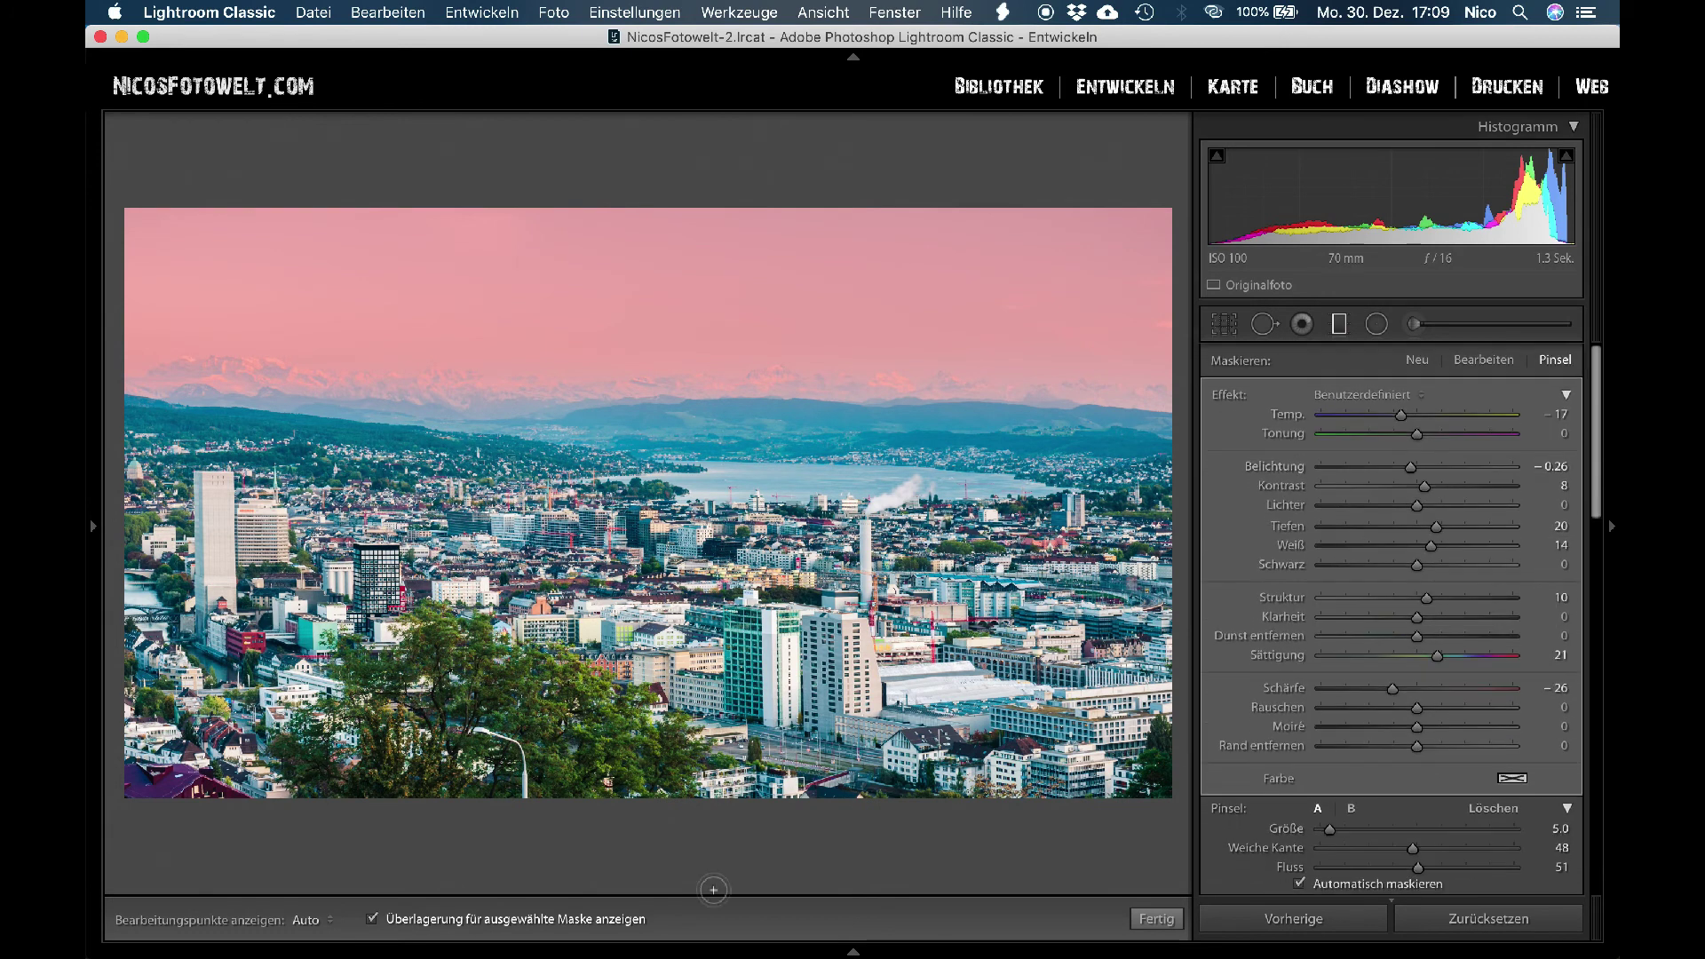
# Hide the mask overlay and lower the sky filter's exposure from −0.26 to −0.47.
pyautogui.click(372, 920)
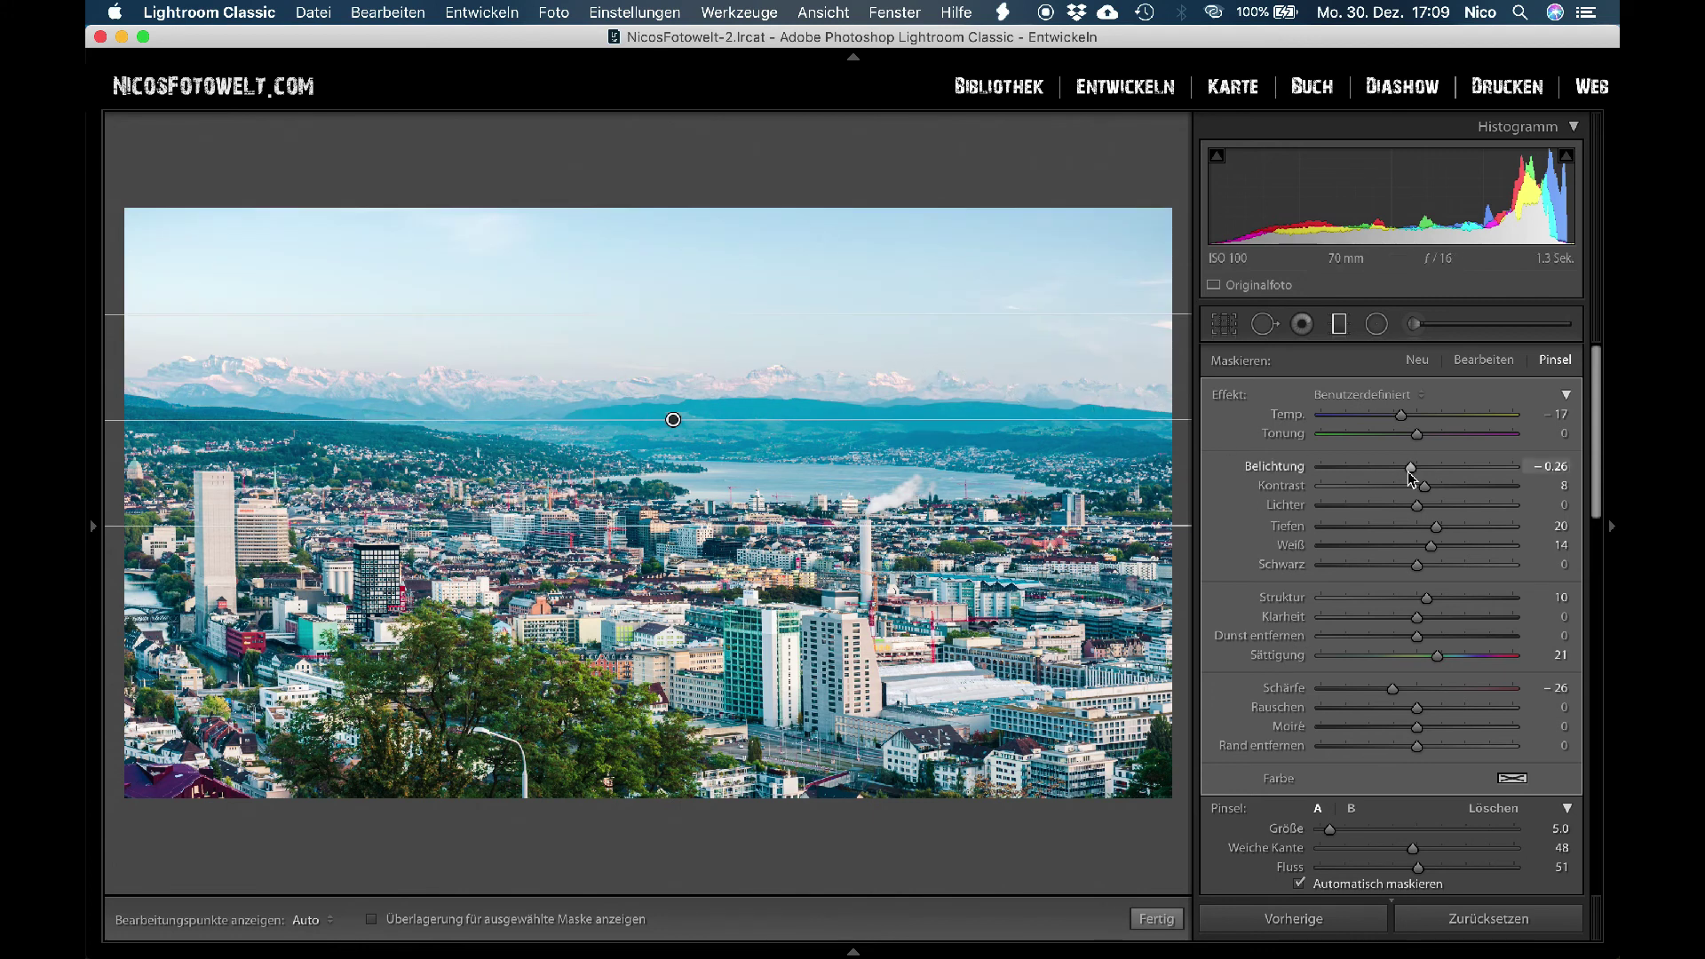
pyautogui.moveTo(1412, 468); pyautogui.dragTo(1409, 472)
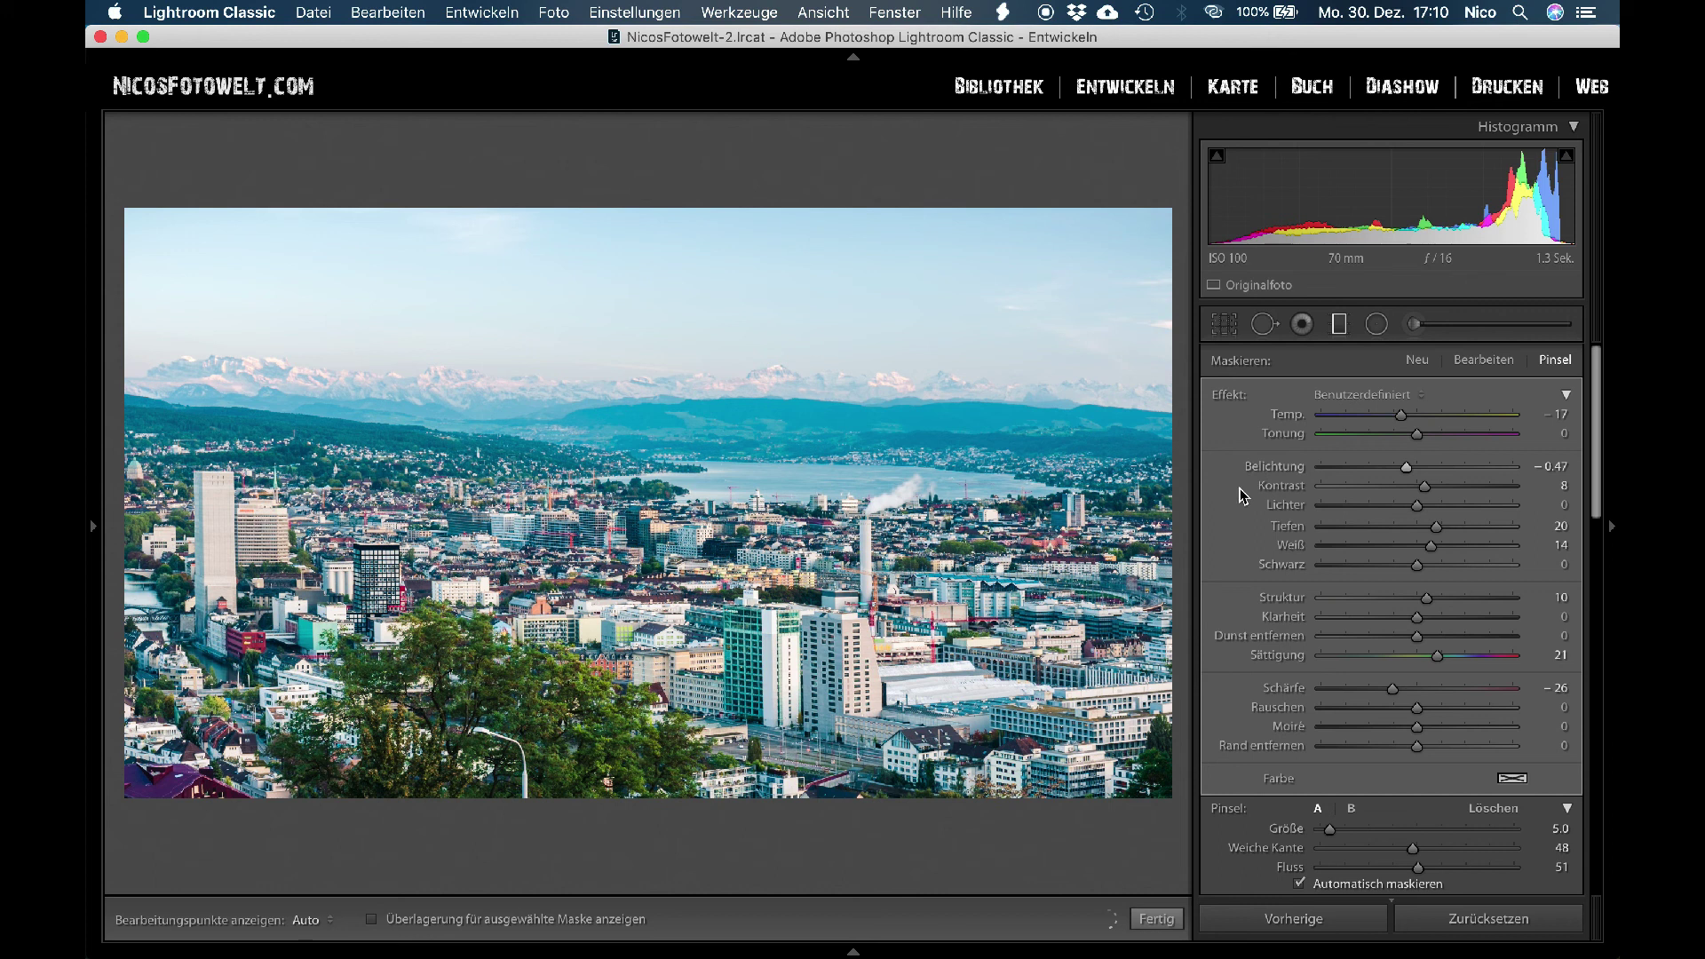
pyautogui.scroll(-5, 1241, 495)
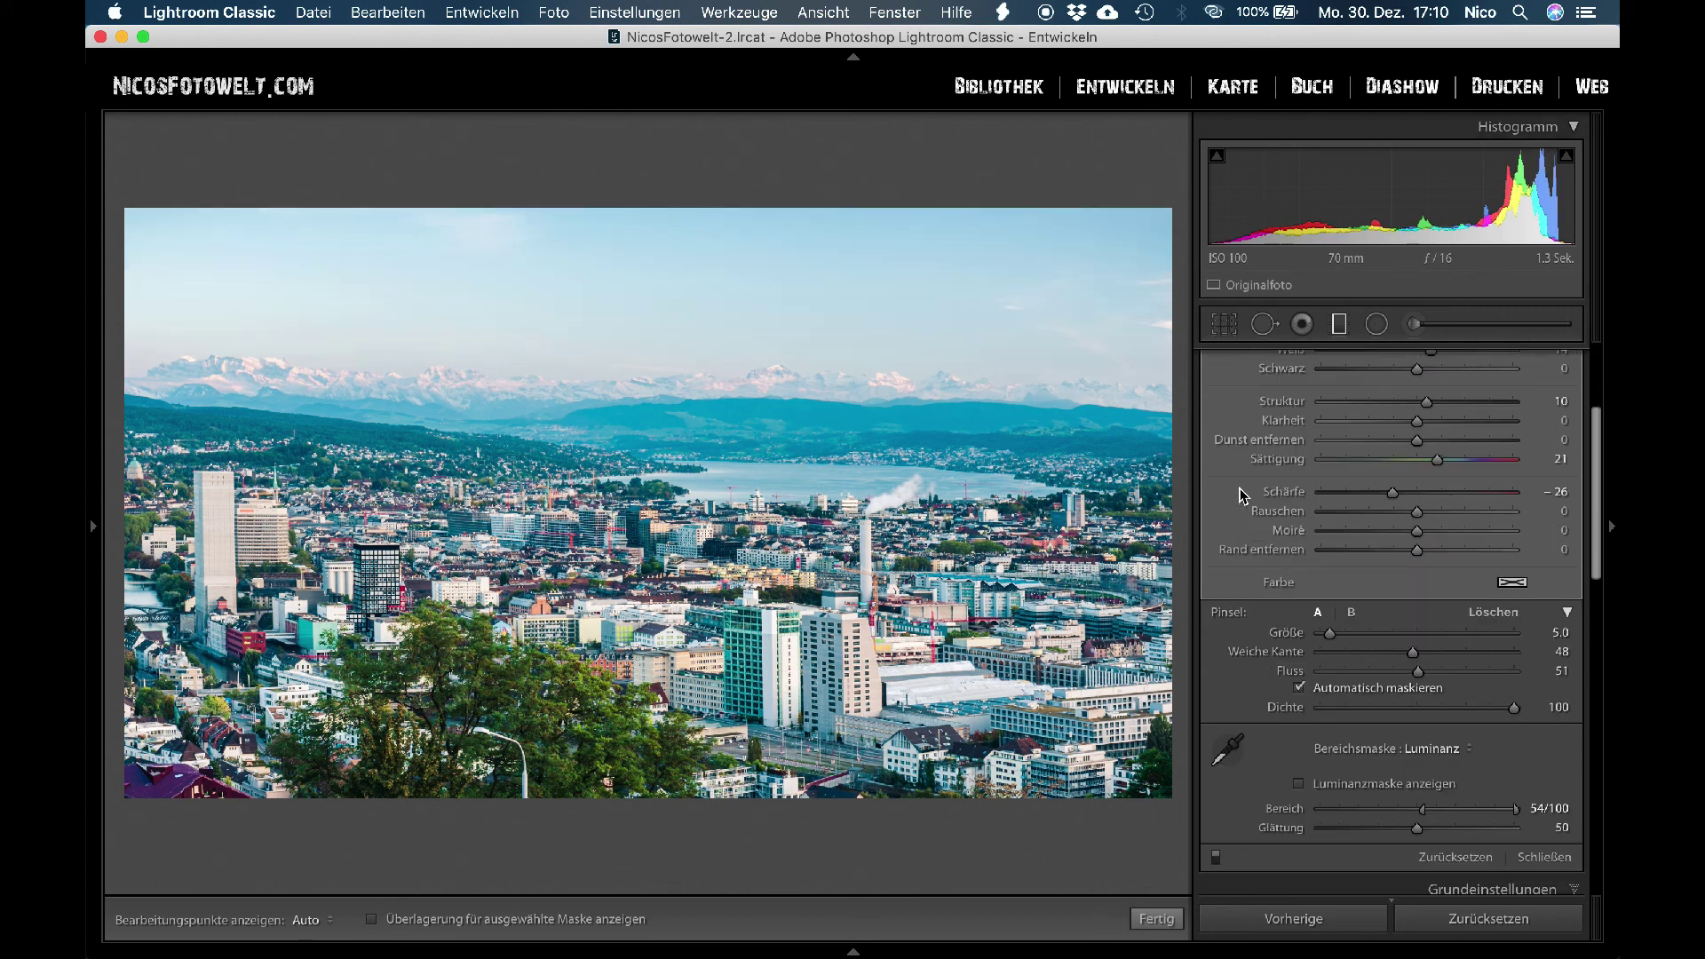
pyautogui.scroll(5, 1241, 493)
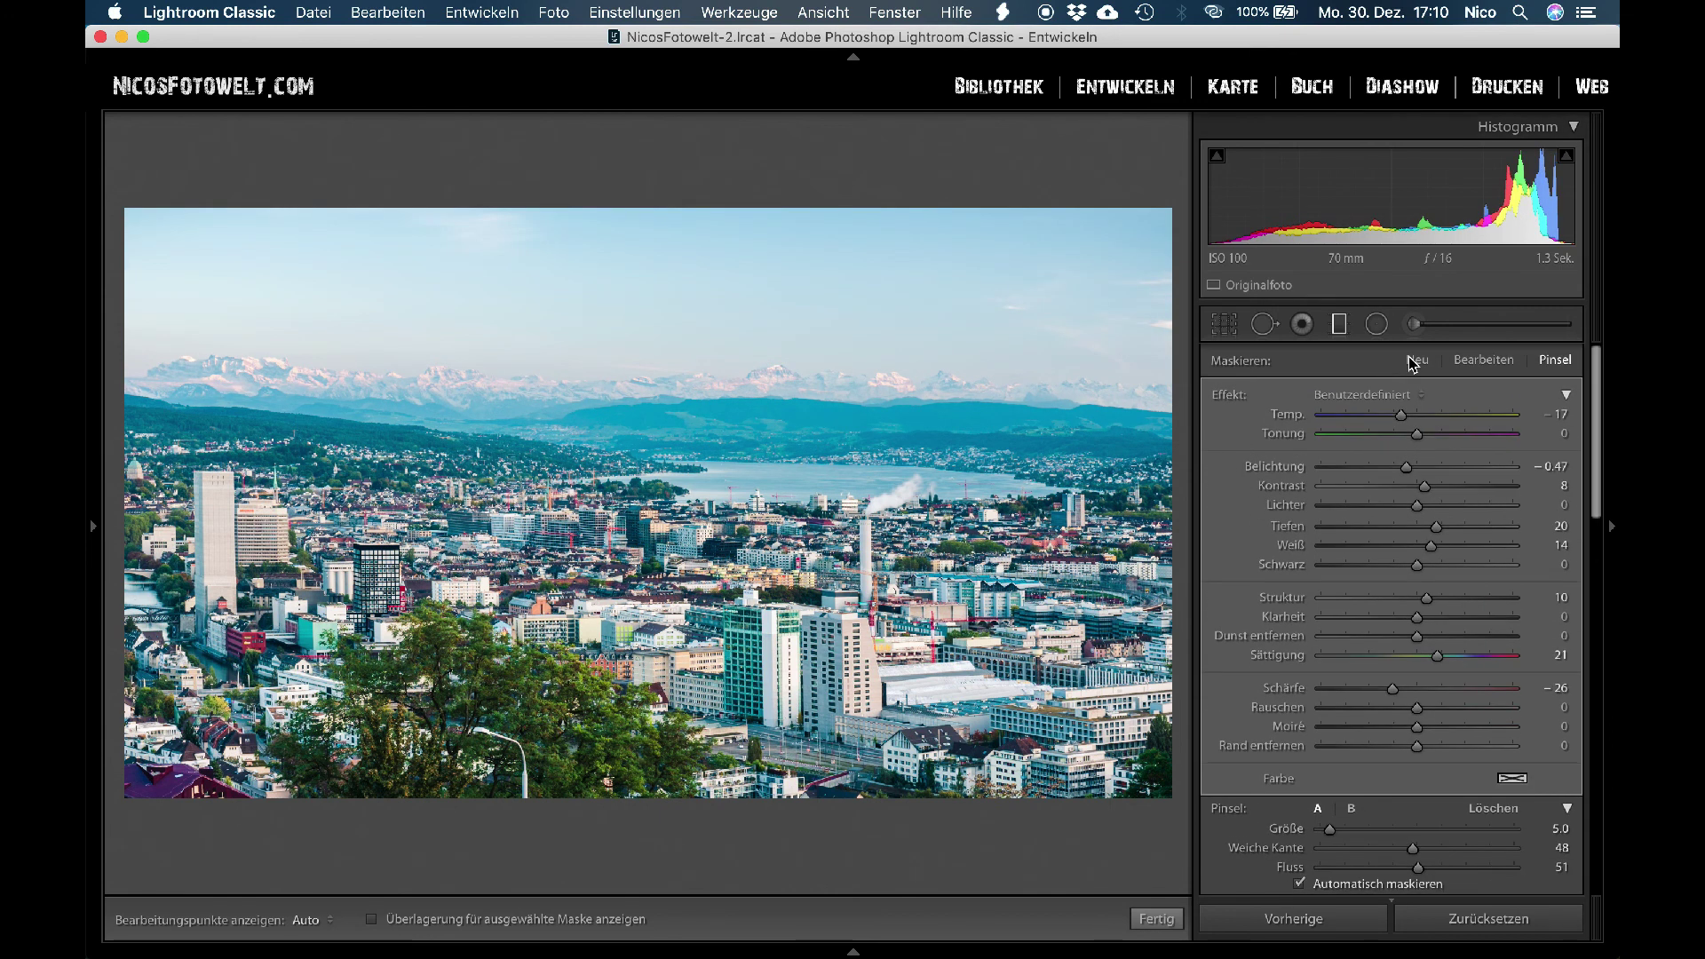